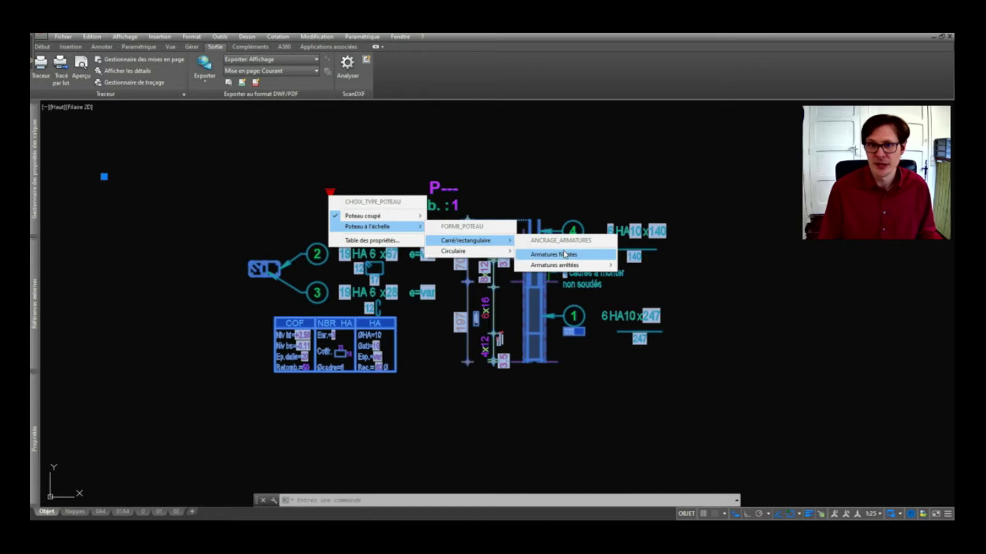
Step: Switch the column block to the scaled type (Poteau à l'échelle), Circulaire, with Armatures arrêtées and Sans éclisse
scroll(385, 185, "down", 4)
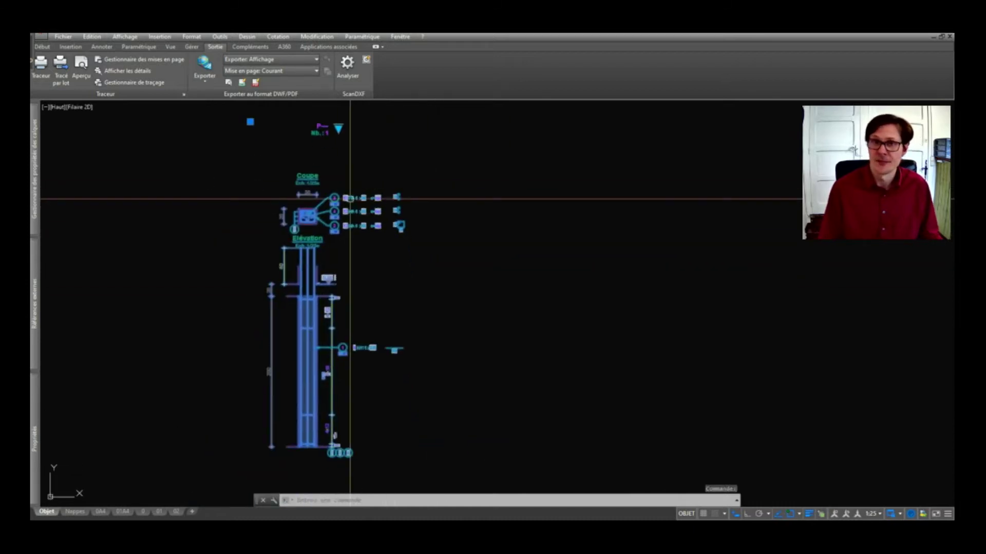
middle_click_drag(337, 128, 334, 147)
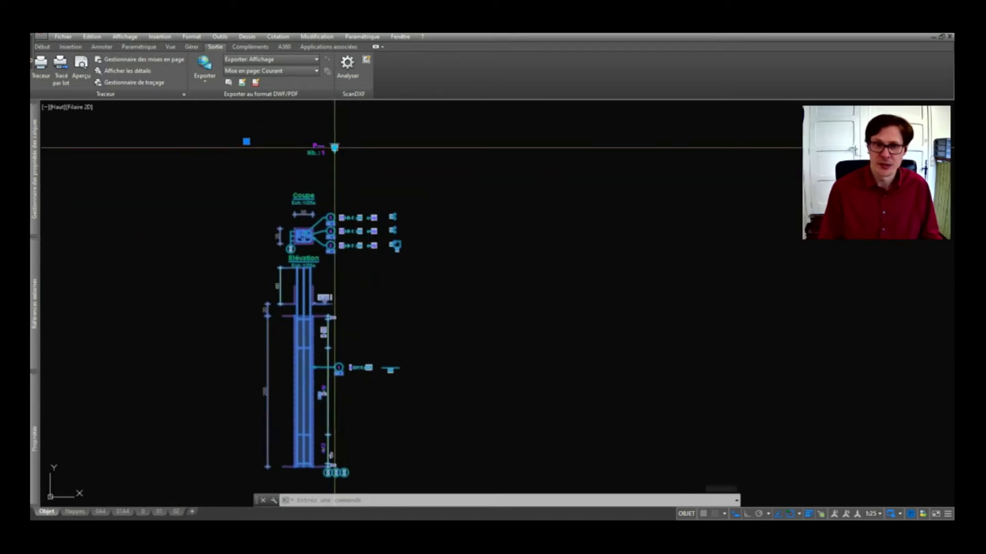
scroll(341, 220, "up", 5)
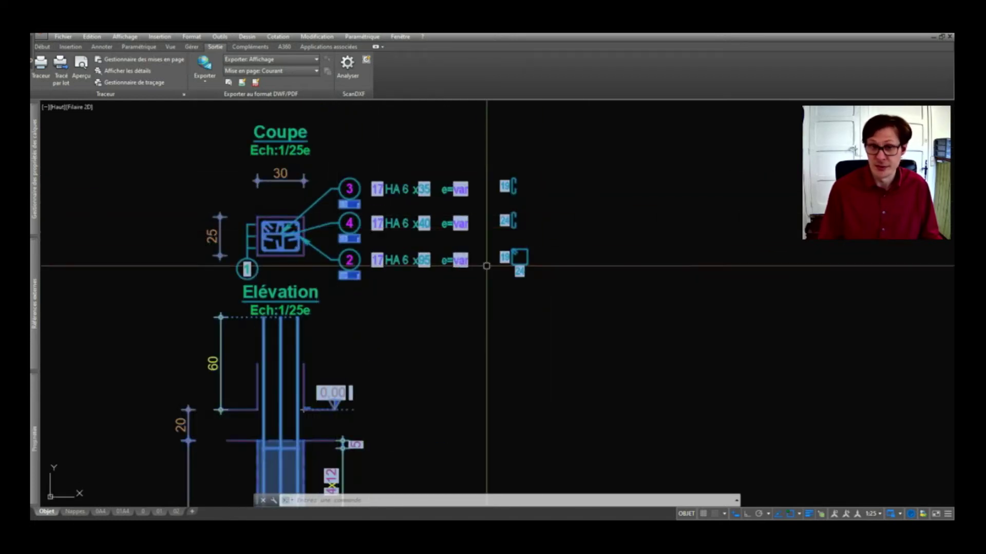
scroll(487, 266, "down", 5)
left_click(374, 193)
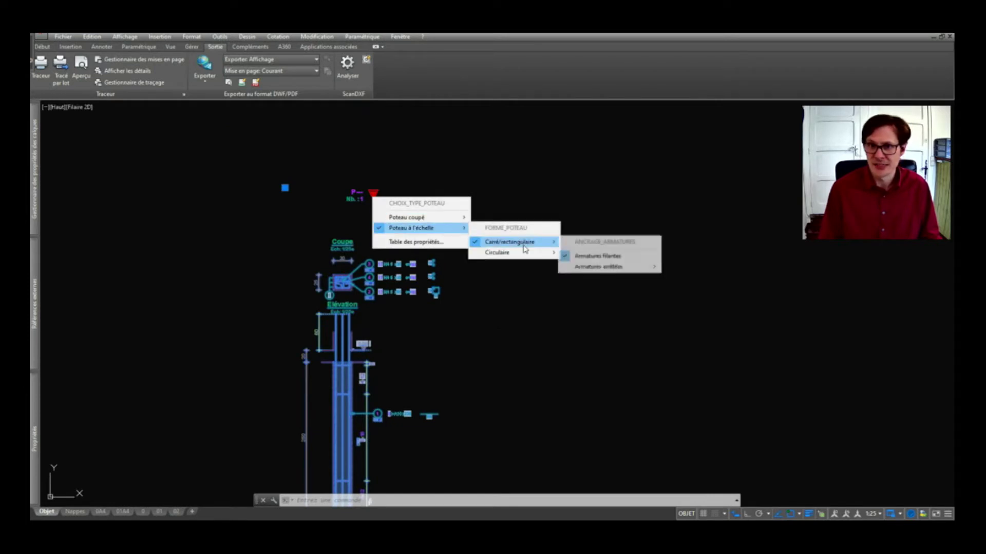
mouse_move(525, 255)
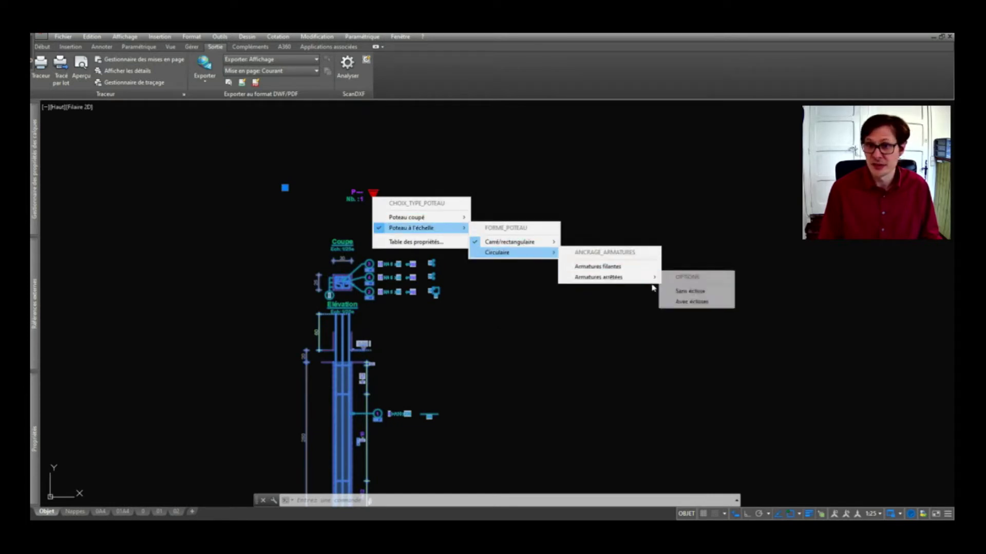
left_click(689, 291)
scroll(438, 293, "down", 4)
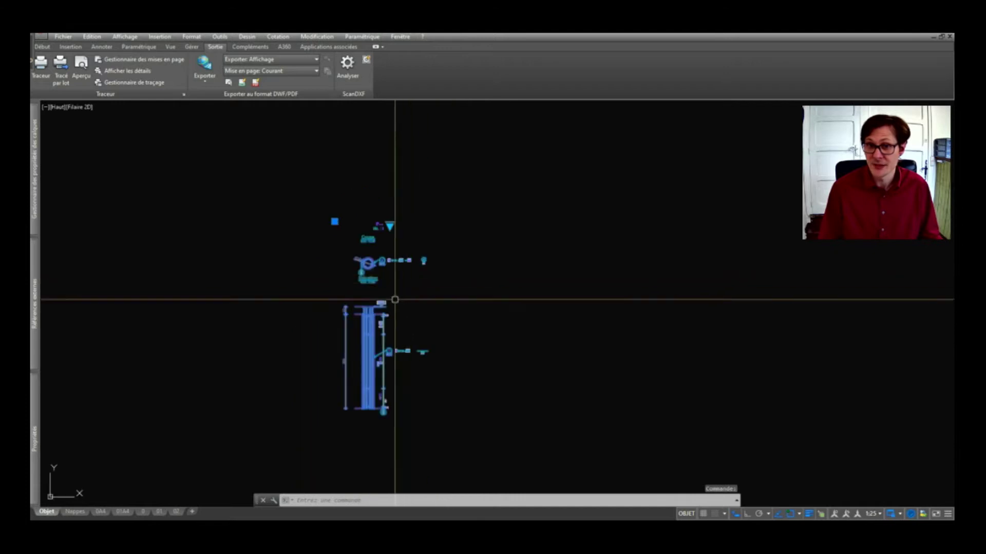
Step: Change the scaled circular column's Armatures arrêtées option to Avec éclisses
left_click(390, 227)
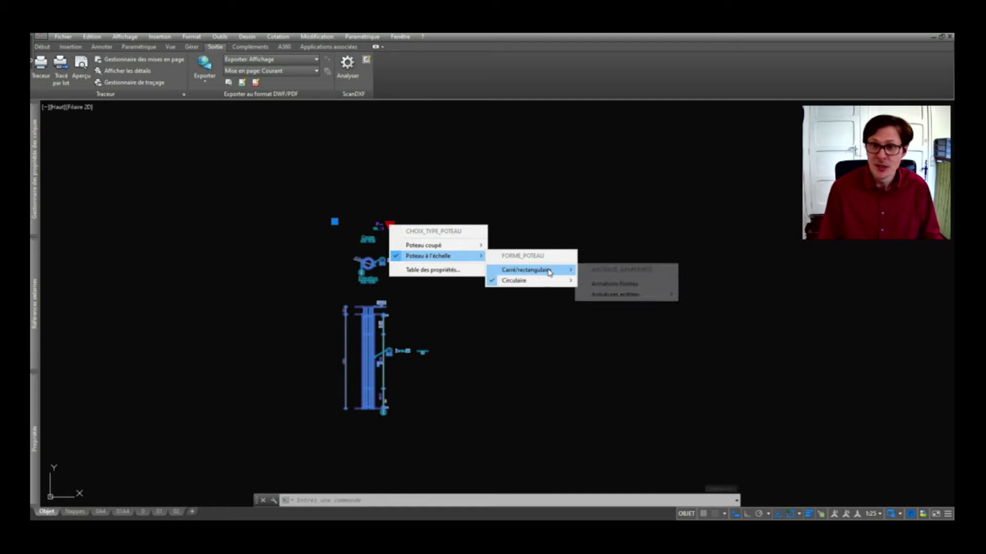
mouse_move(546, 283)
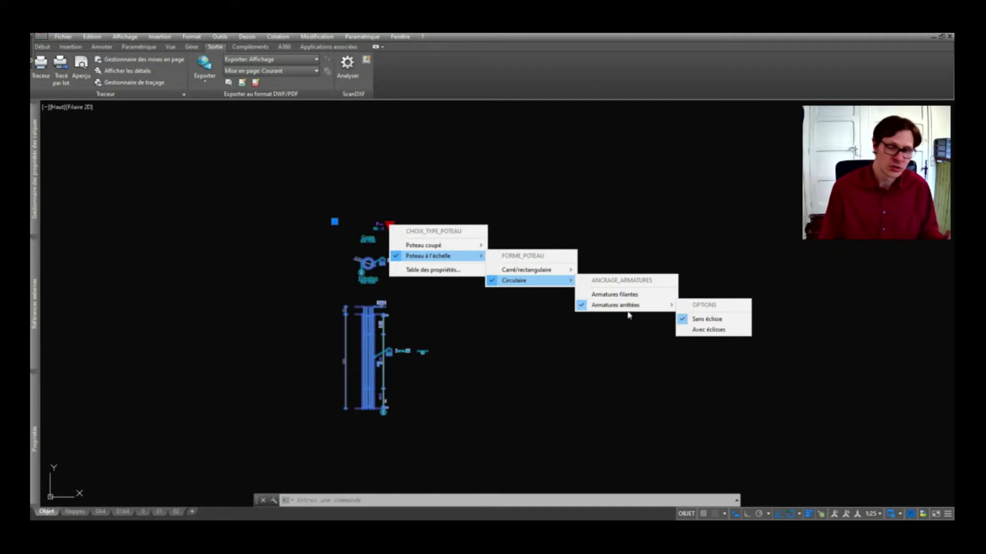
left_click(704, 330)
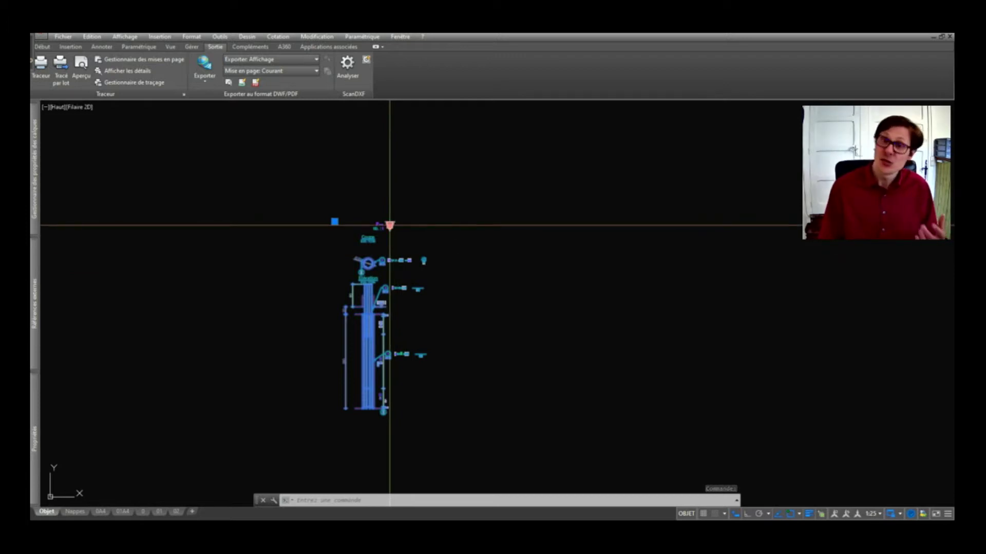
scroll(388, 244, "up", 3)
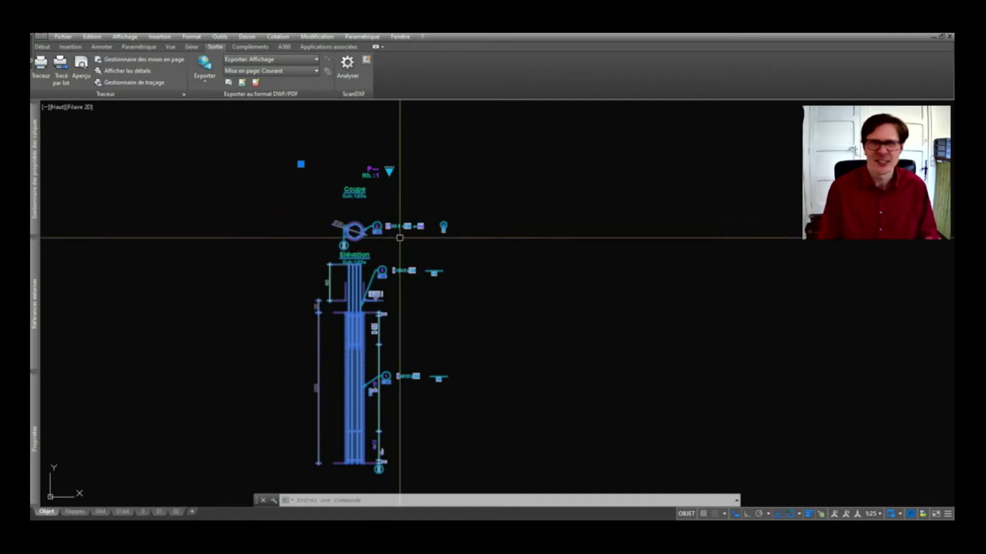
scroll(400, 231, "up", 2)
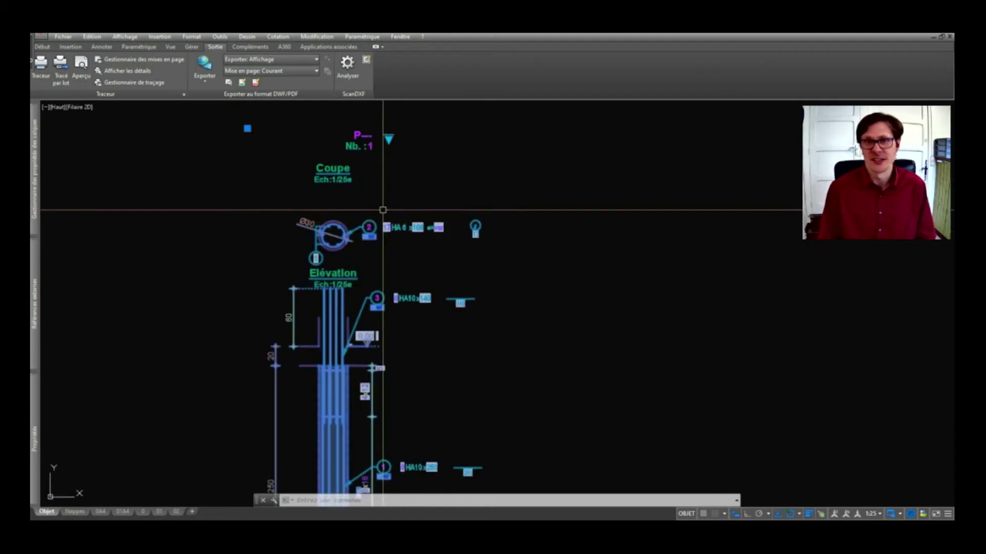
Step: Set the column block to the cut type (Poteau coupé) with a Rectangulaire shape
left_click(388, 138)
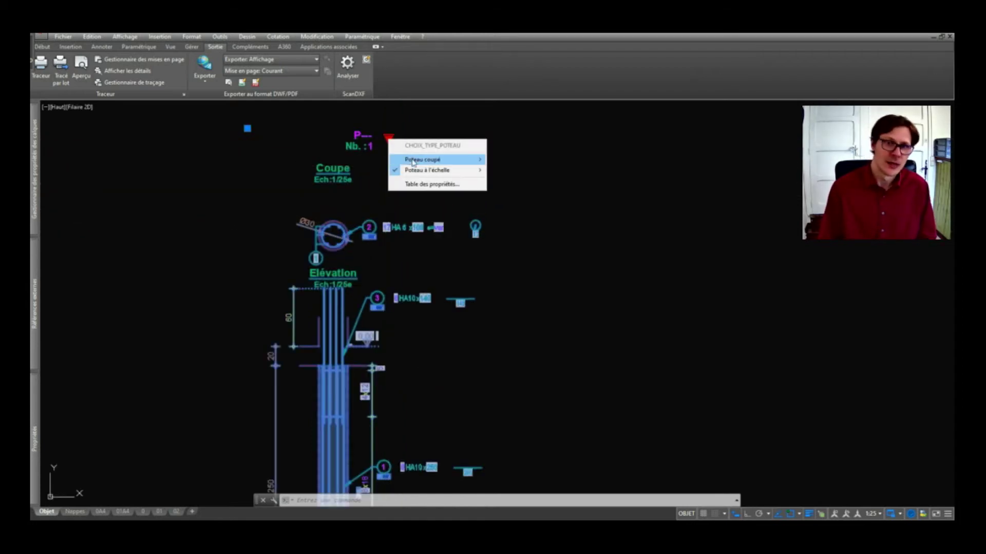
mouse_move(452, 160)
left_click(530, 175)
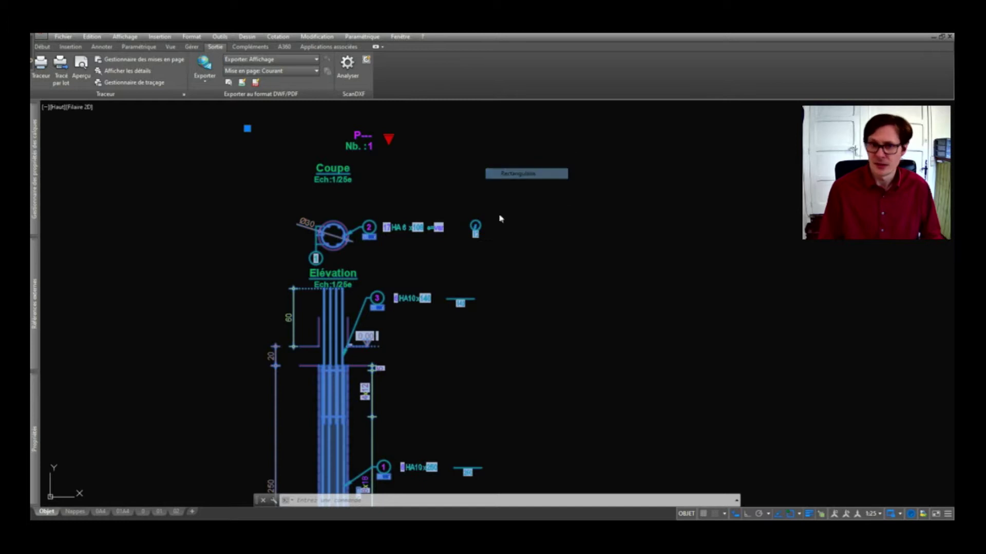
scroll(401, 205, "down", 3)
scroll(349, 279, "up", 2)
key("Escape")
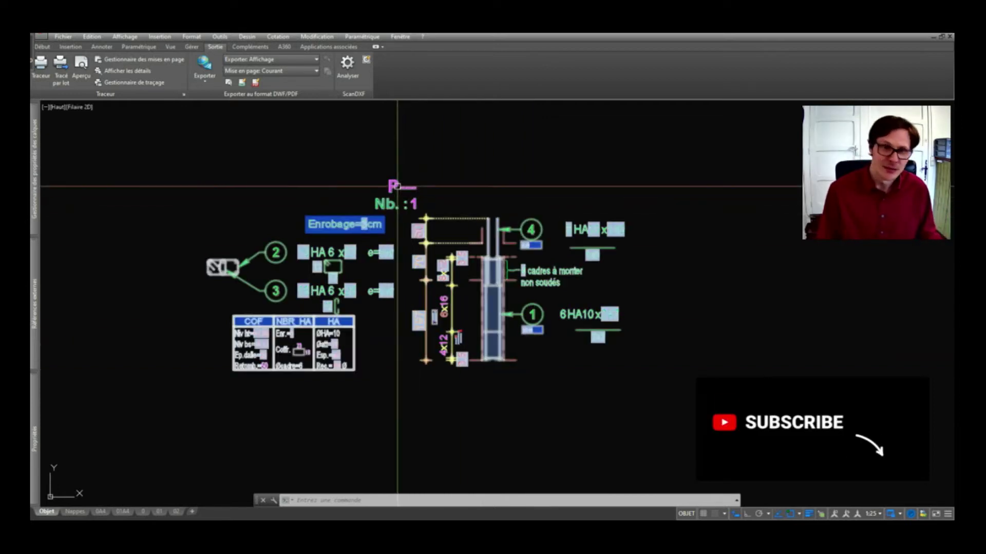
Step: Copy the rectangular cut column block straight below the original
left_click(398, 187)
scroll(374, 119, "down", 4)
type("c")
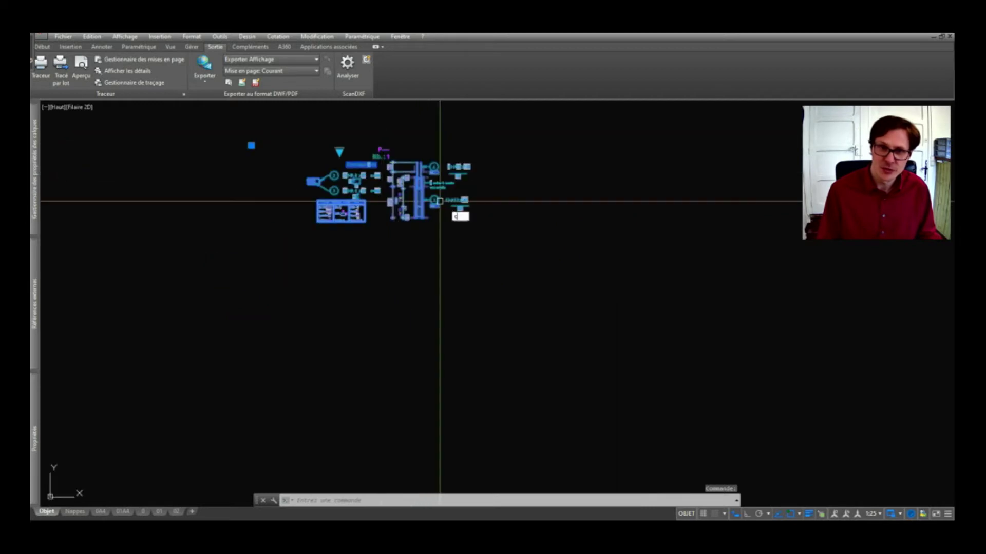
type("o")
key("space")
left_click(465, 195)
left_click(466, 296)
key("space")
Step: Set the copied block's Poteau coupé shape to Circulaire
left_click(365, 260)
left_click(364, 262)
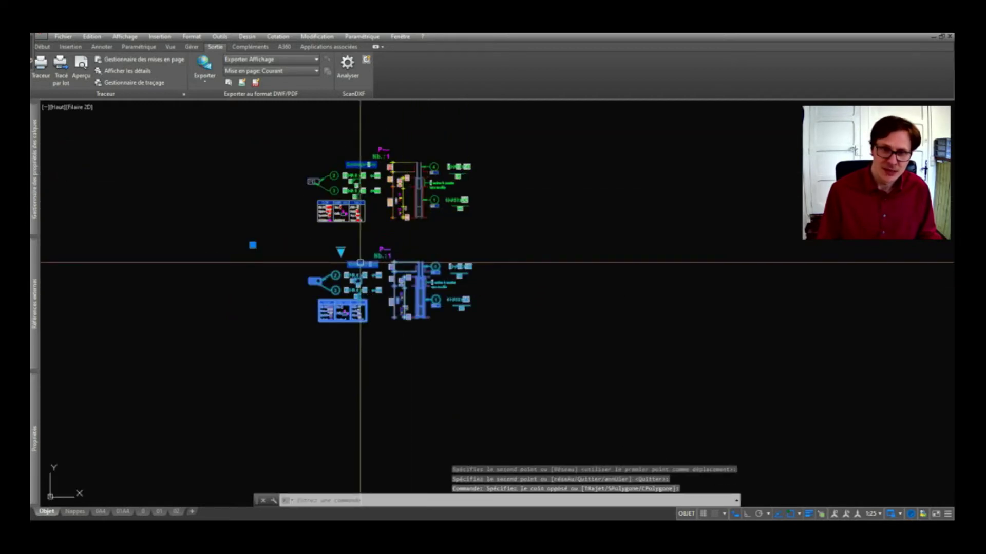
left_click(340, 251)
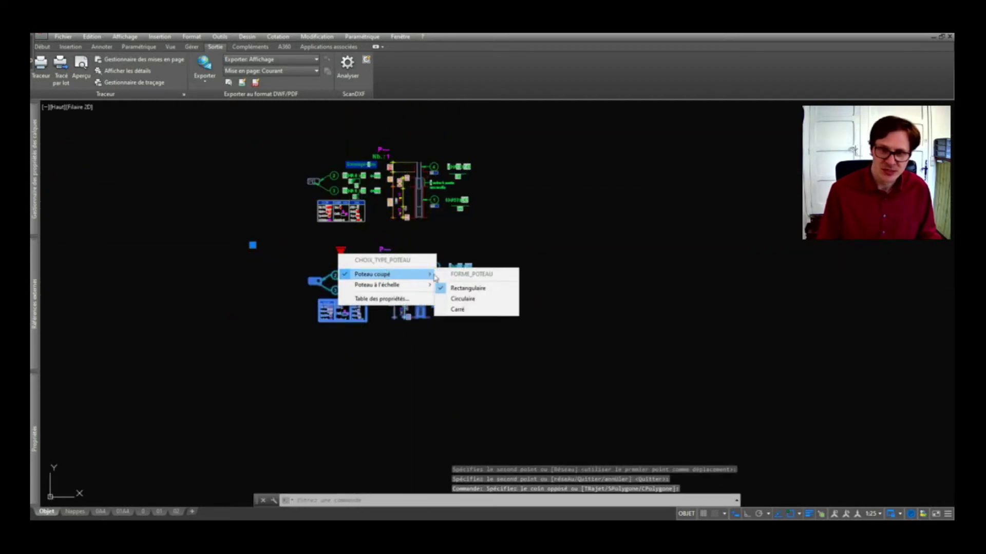
left_click(465, 299)
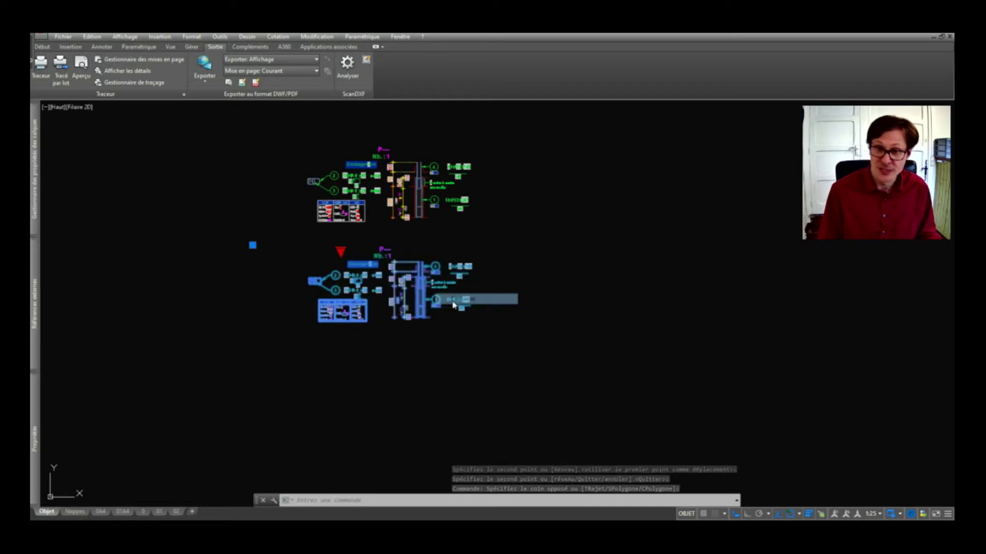
scroll(341, 298, "up", 3)
Step: Copy the circular column block below itself to make a third column detail
scroll(386, 286, "down", 5)
type("do")
key("space")
left_click(408, 285)
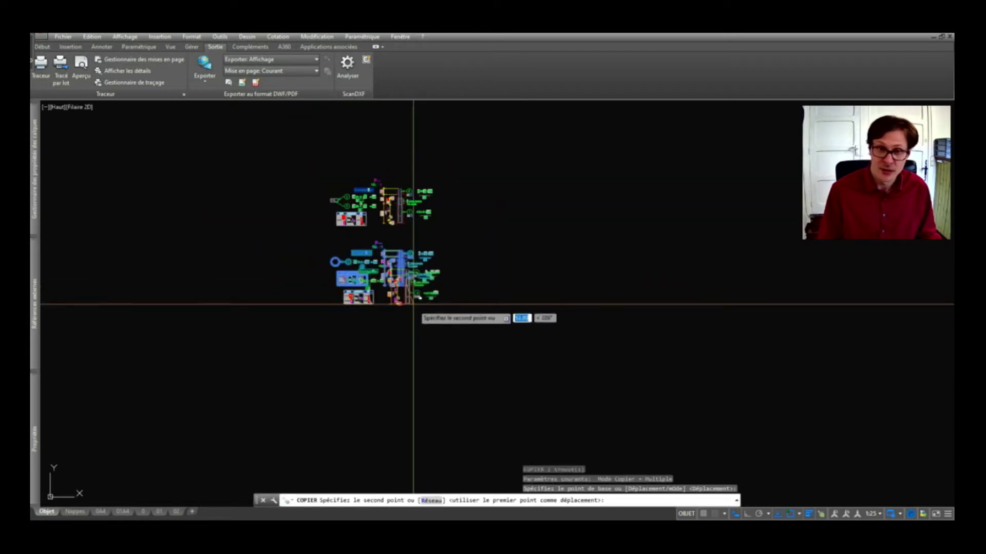
left_click(410, 356)
key("space")
Step: Set the third column block's Poteau coupé shape to Carré
left_click(389, 335)
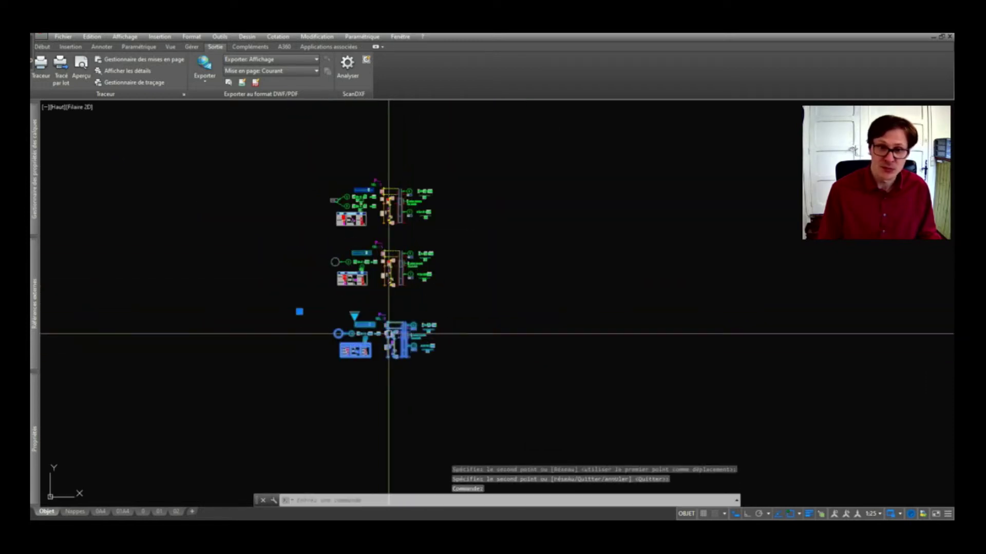
left_click(354, 315)
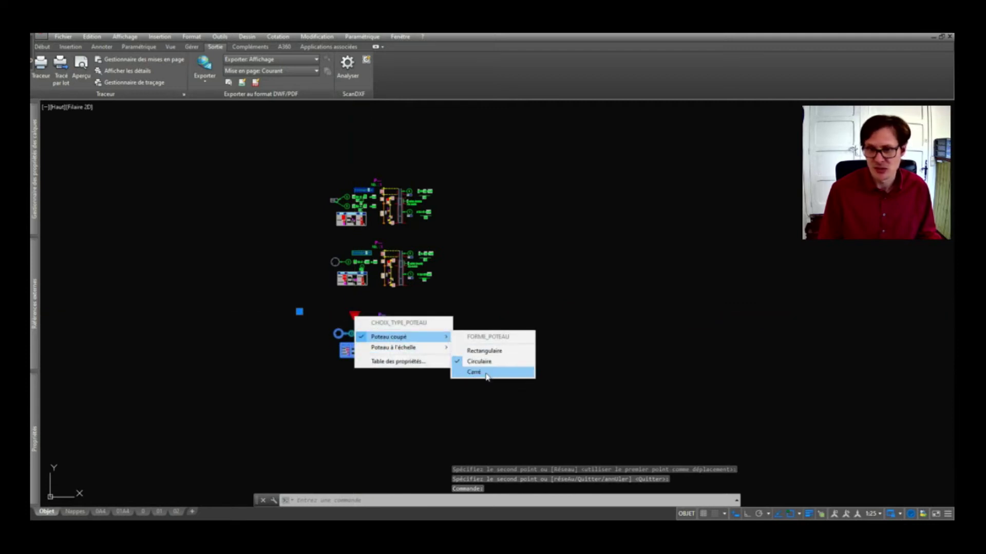
left_click(486, 373)
scroll(359, 347, "up", 5)
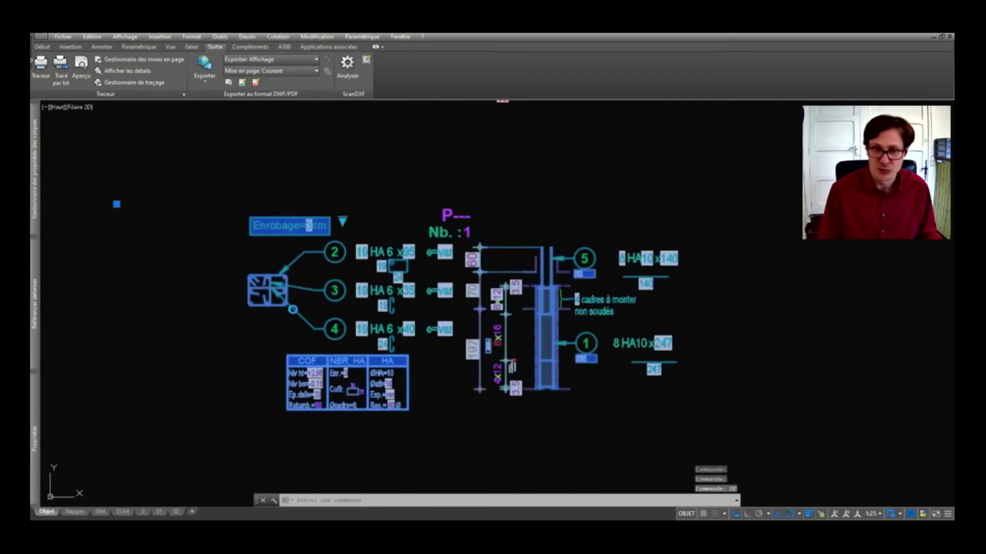
Step: Explode the square column block and set its reinforcement to NBR_HA 14, NBR_EPINGLES_V 4.00 and ØHA 14
key("space")
left_click(407, 353)
left_click(347, 354)
left_click(347, 342)
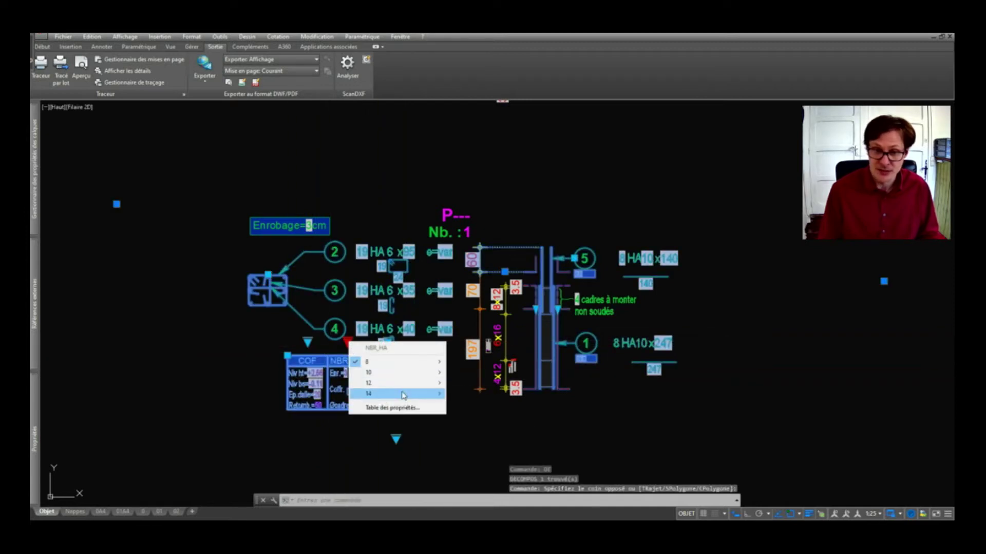
mouse_move(482, 410)
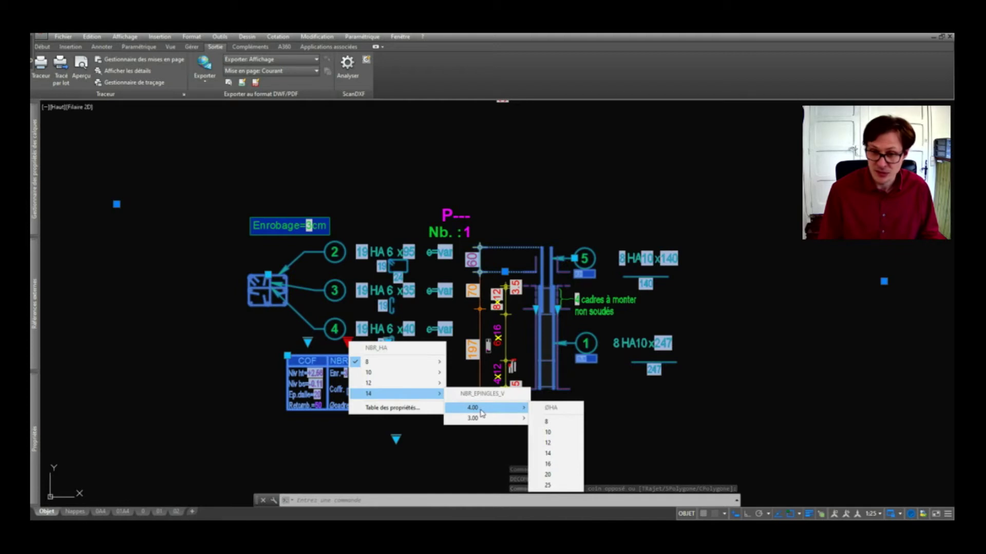
left_click(561, 453)
scroll(290, 352, "up", 6)
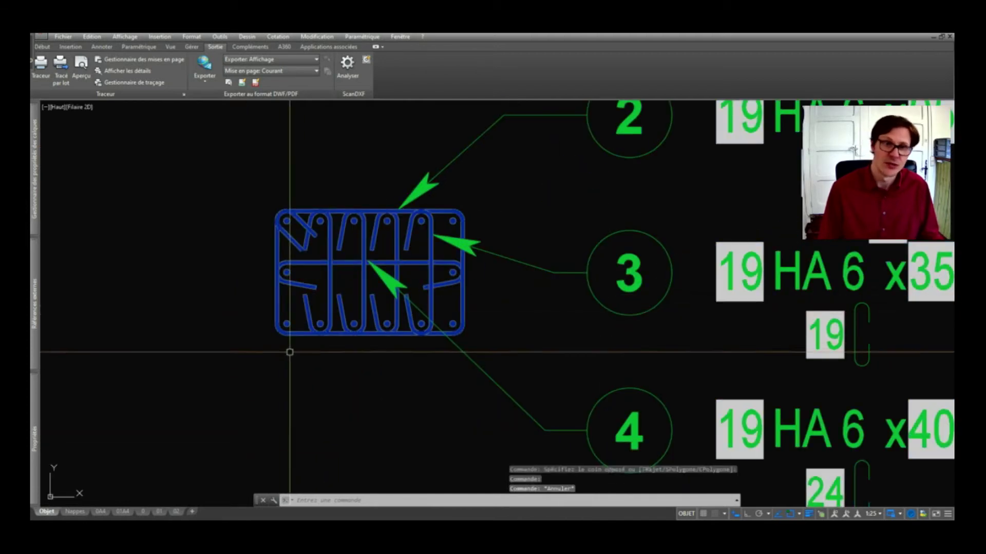
scroll(303, 325, "down", 2)
scroll(306, 308, "down", 2)
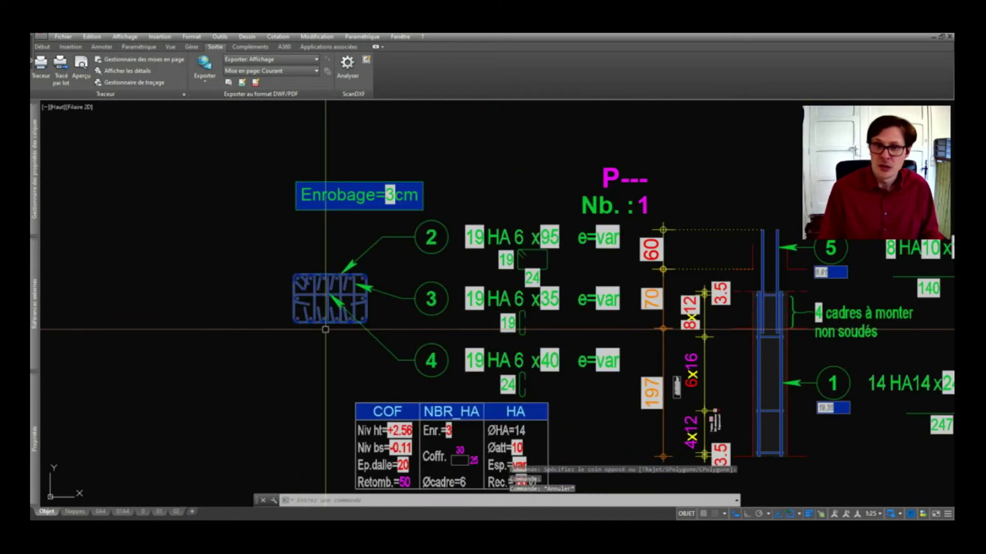
type("m")
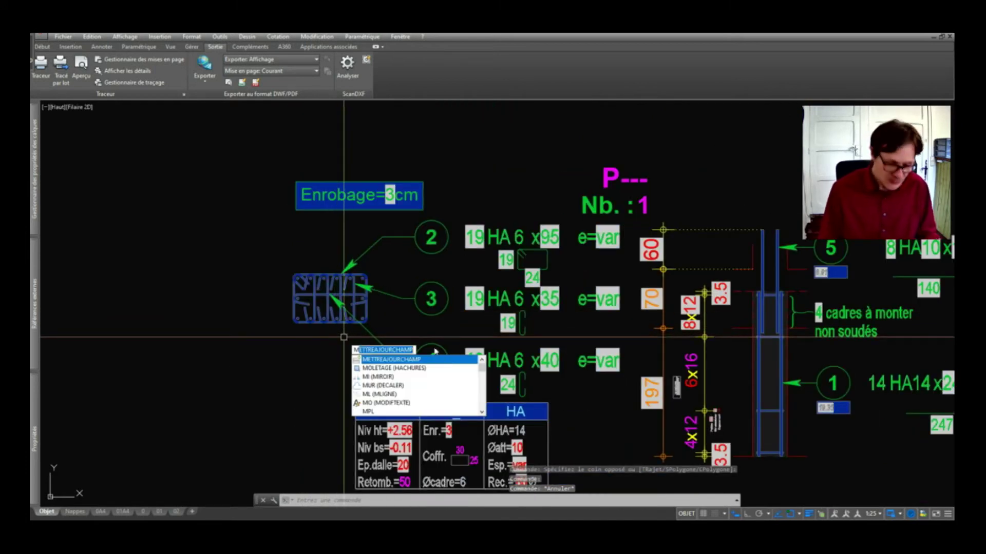
key("Escape")
key("Escape")
Step: Set the formwork dimensions in the column's data table to A = 60 and B = 50
scroll(474, 458, "up", 4)
double_click(436, 436)
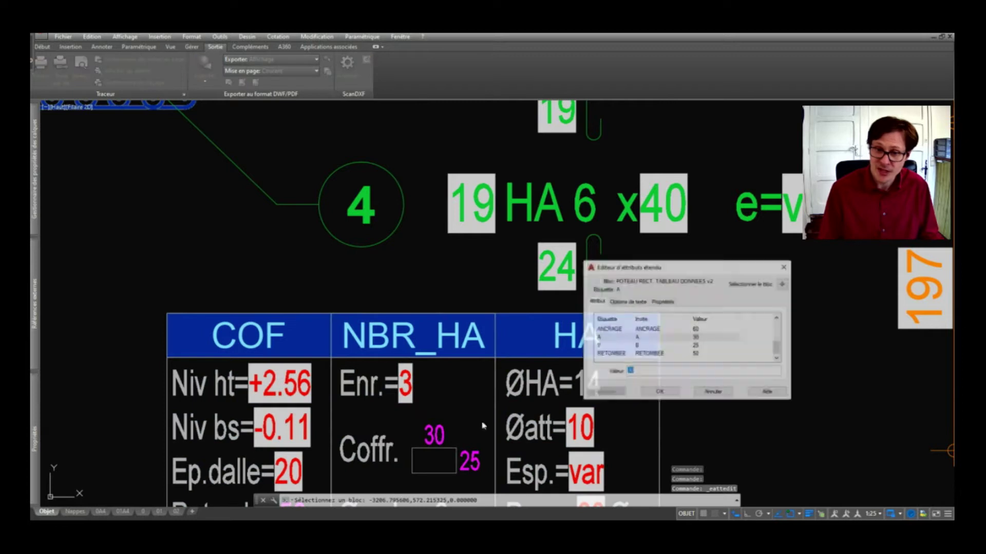
type("60")
left_click(659, 392)
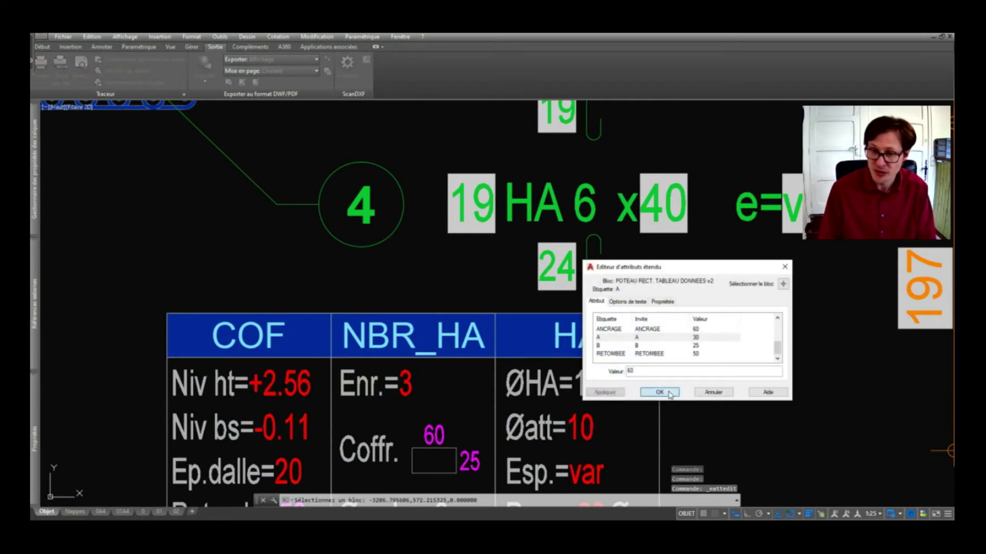
left_click(472, 463)
double_click(473, 463)
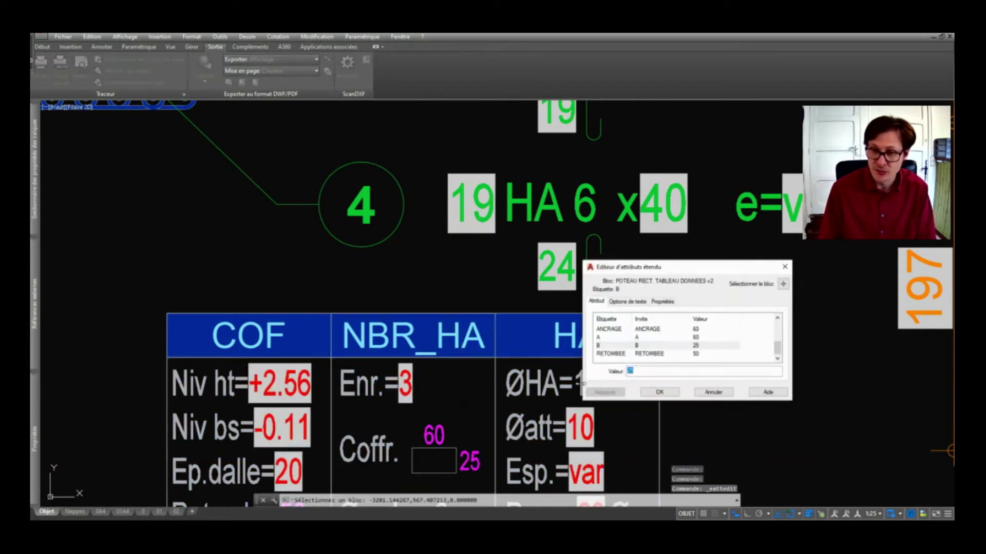
type("50")
left_click(660, 392)
Step: Examine the square column's data table, section, bar labels and elevation
scroll(337, 398, "down", 4)
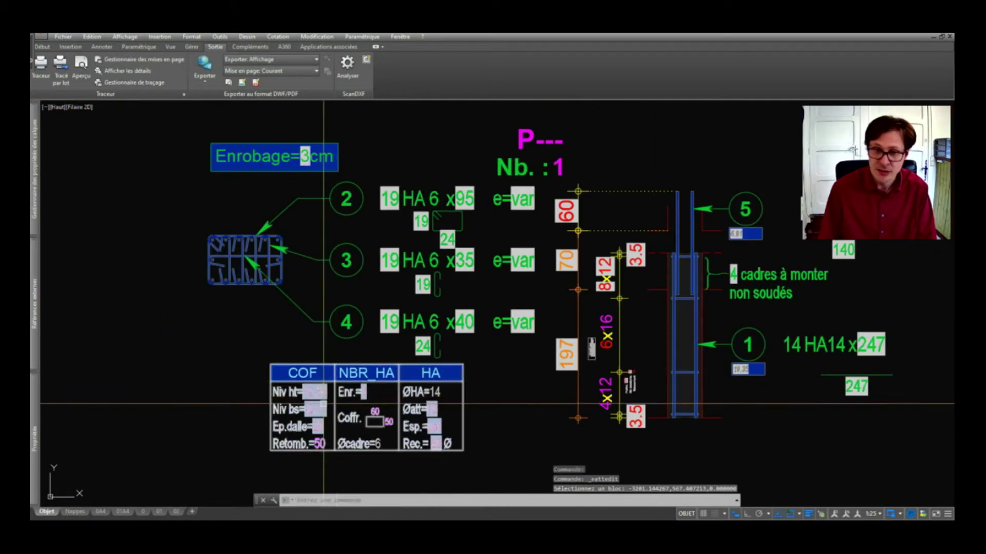
scroll(333, 422, "up", 2)
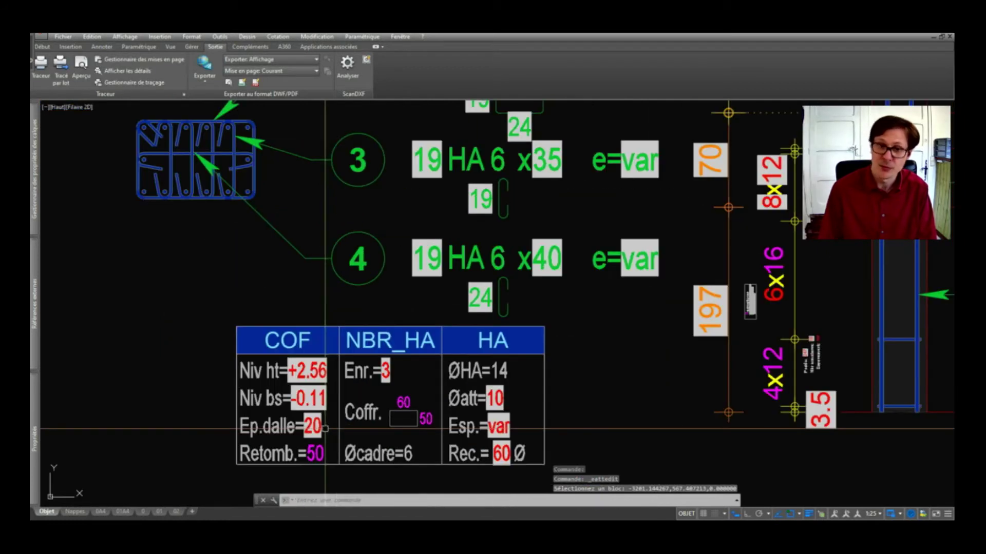
scroll(328, 447, "down", 2)
scroll(477, 363, "down", 2)
scroll(537, 305, "up", 4)
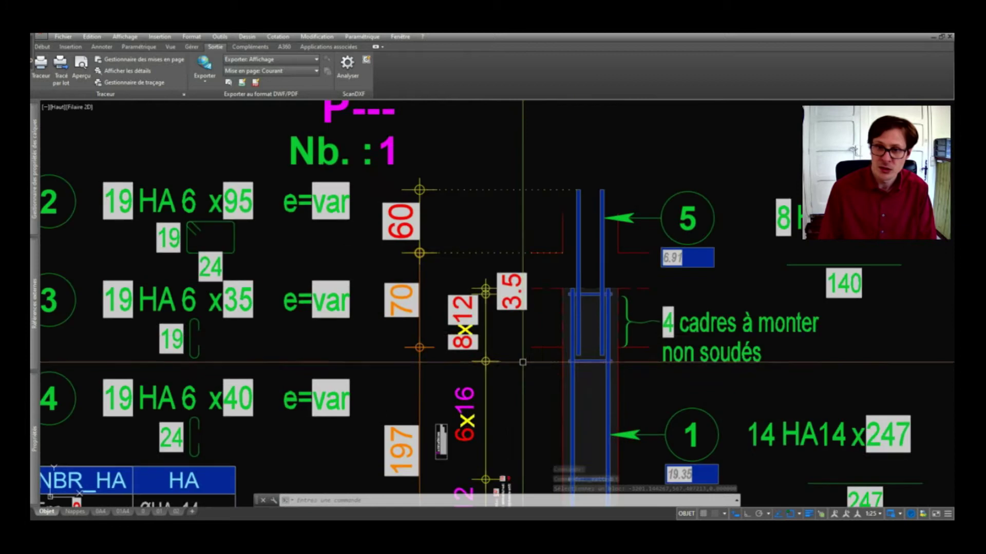
scroll(411, 304, "down", 3)
scroll(409, 366, "up", 3)
left_click(408, 366)
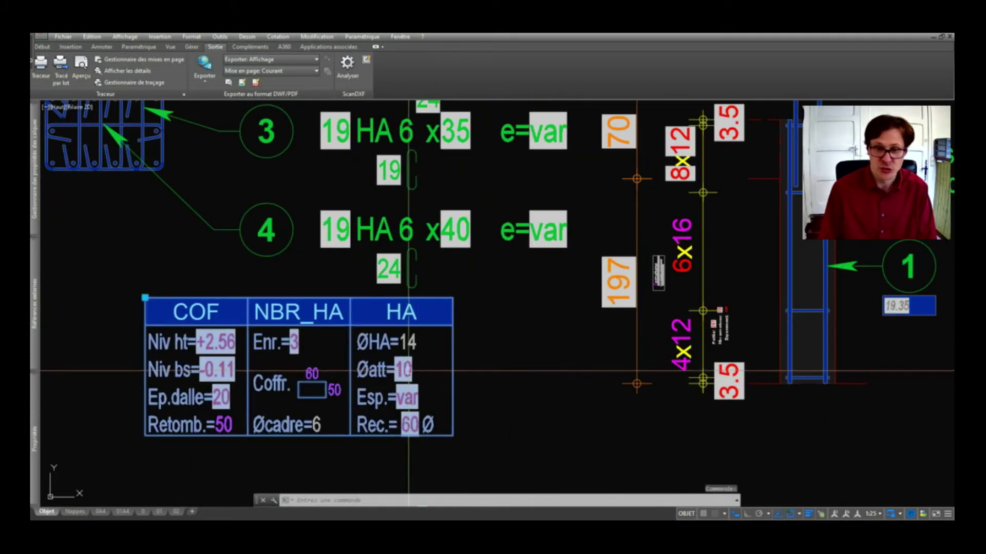
key("Escape")
key("Escape")
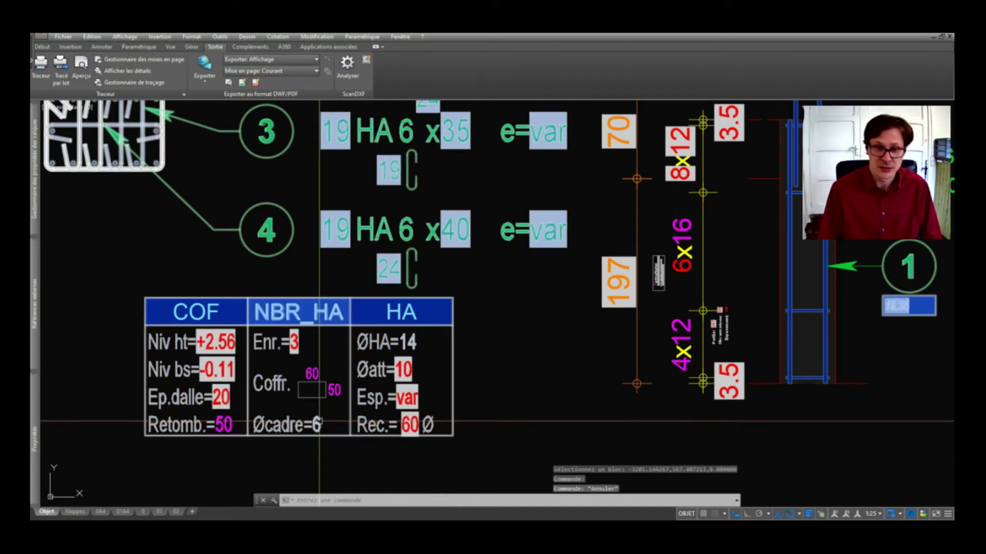
Step: Set the column's reinforcement variant to NBR_HA 14 with NBR_EPINGLES_V 4.00
left_click(324, 421)
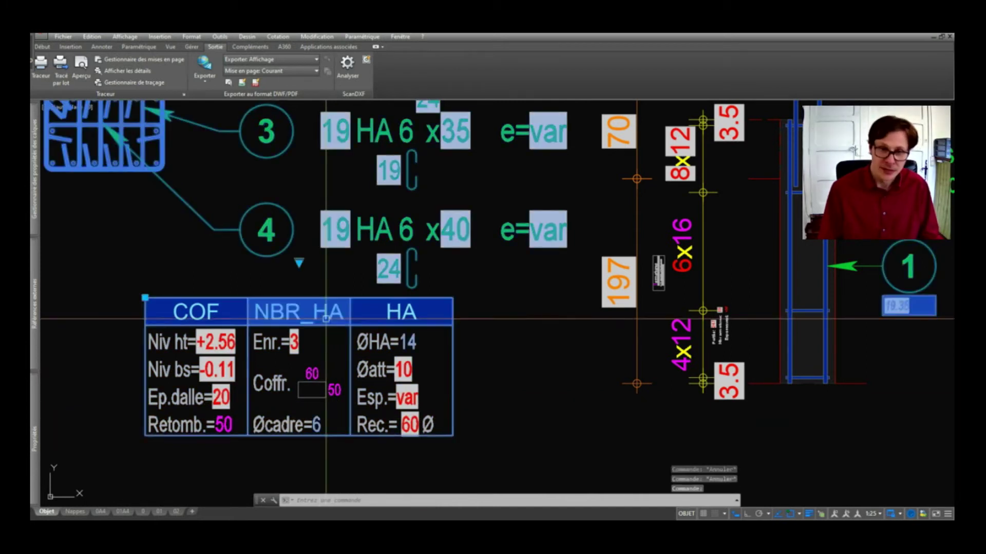
scroll(316, 328, "down", 3)
left_click(314, 292)
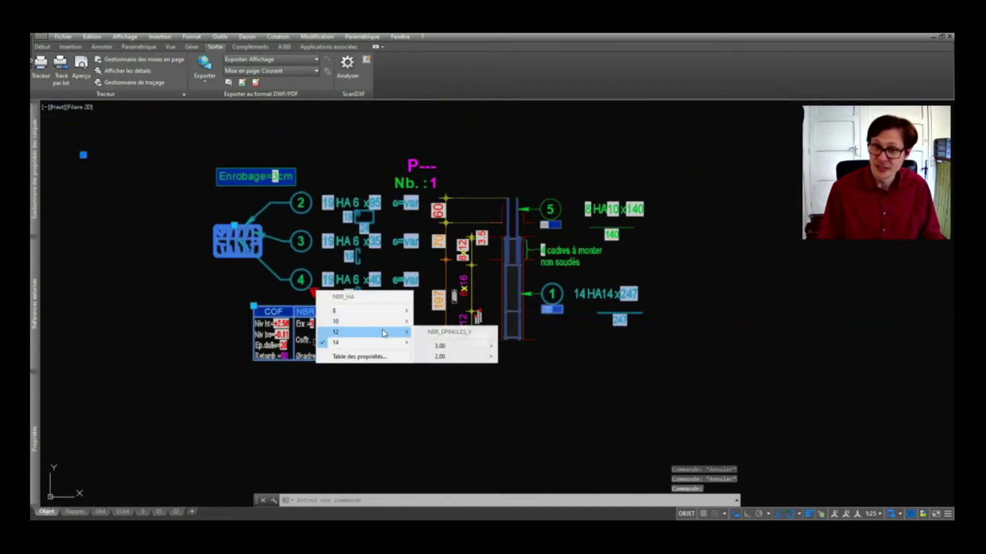
mouse_move(378, 347)
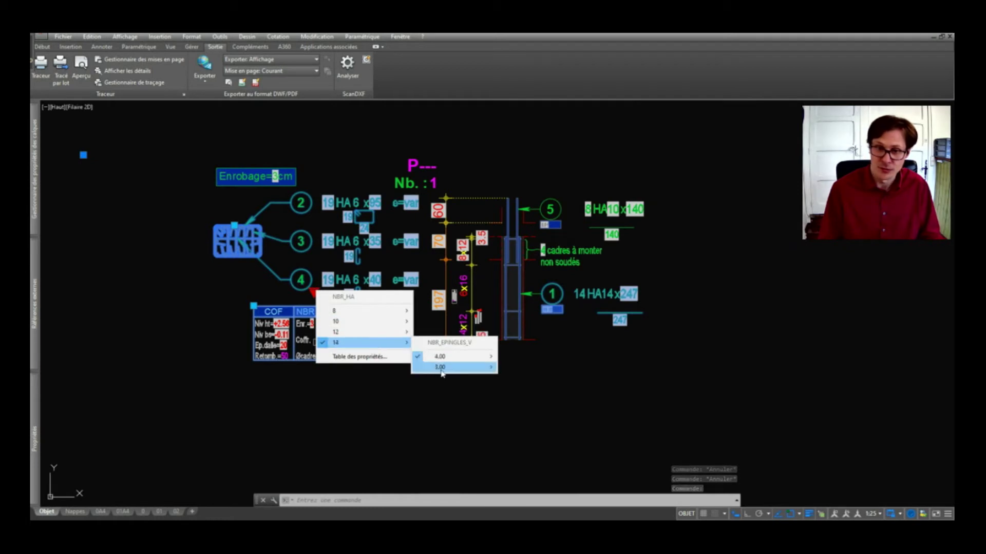
mouse_move(457, 357)
left_click(515, 403)
key("Escape")
Step: Run METTREAJOURCHAMP twice on the whole column drawing to refresh its bar labels and dimension fields
type("METTREAJOURCHAMP")
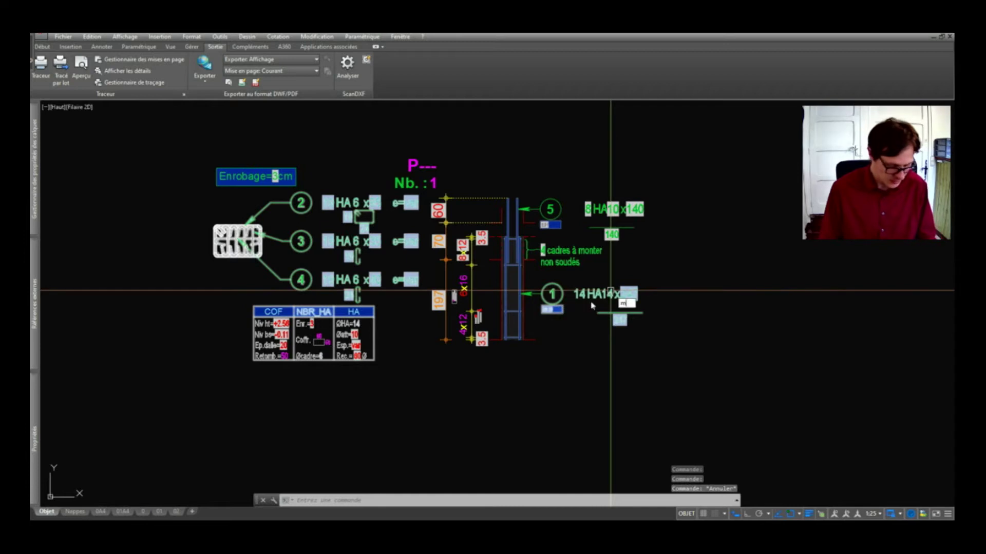
key("Return")
left_click(678, 147)
left_click(194, 361)
key("Return")
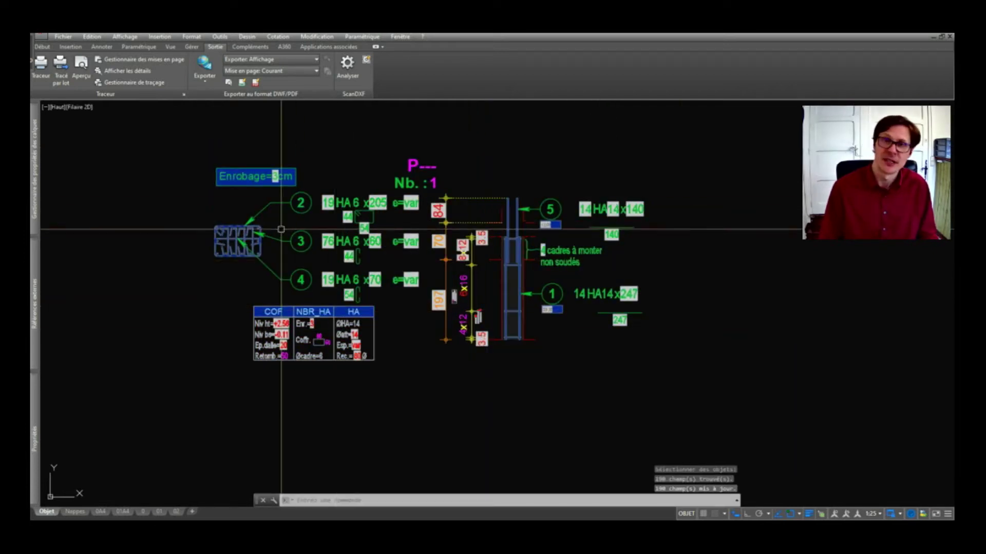
key("Return")
left_click(691, 149)
left_click(241, 367)
key("Return")
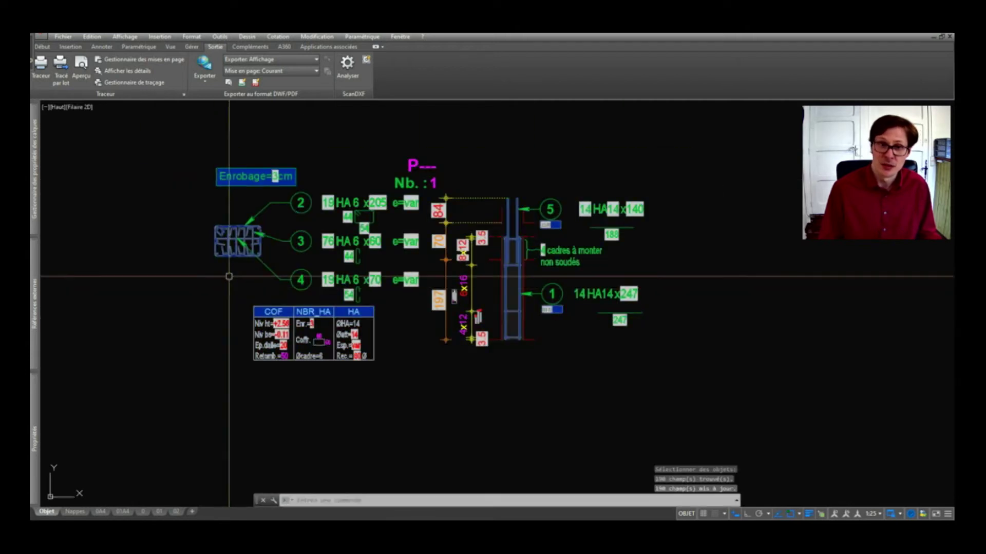
Step: Examine the NOMBRE_ESPACEMENTS options of the stirrup spacing block in the column elevation
scroll(229, 280, "up", 2)
left_click(607, 292)
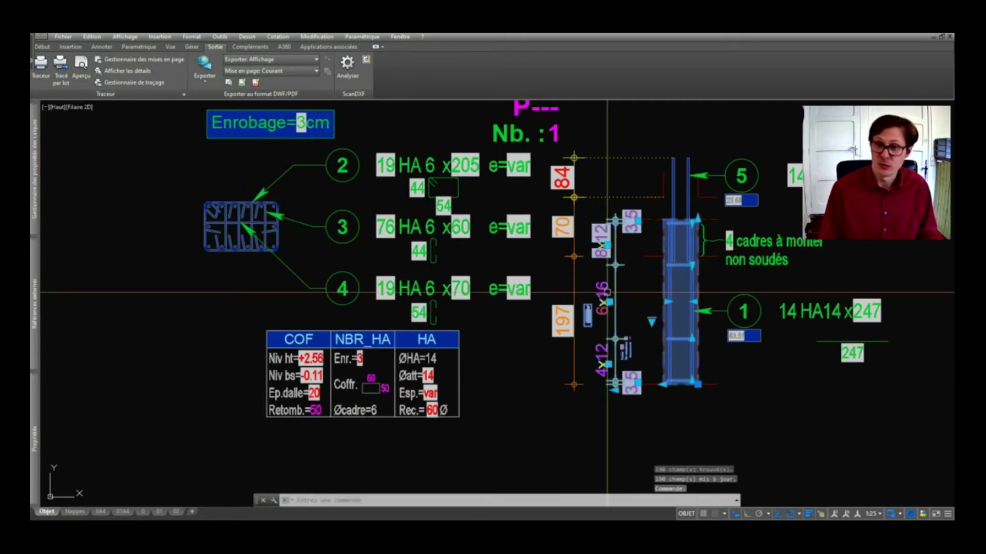
left_click(652, 321)
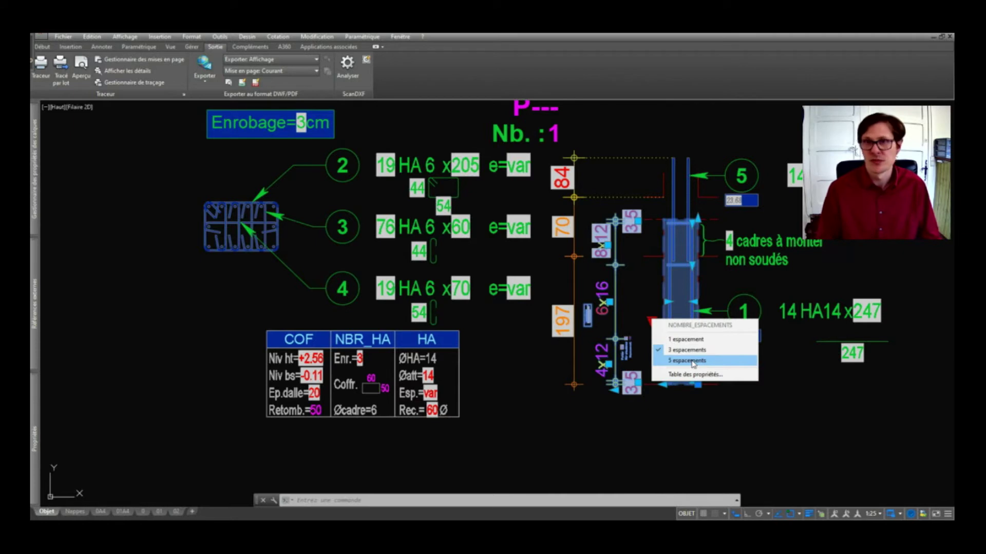
key("Escape")
key("Escape")
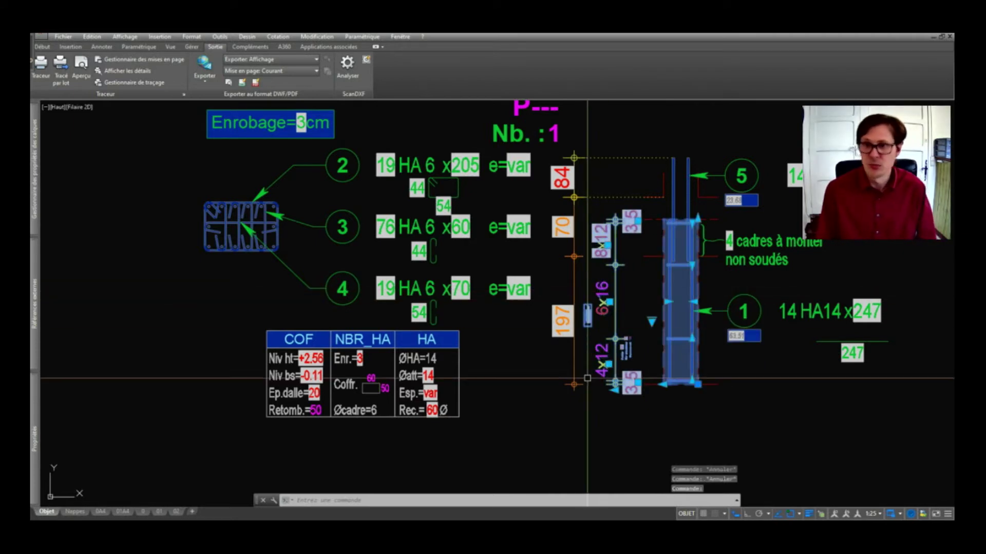
key("Delete")
key("ctrl+z")
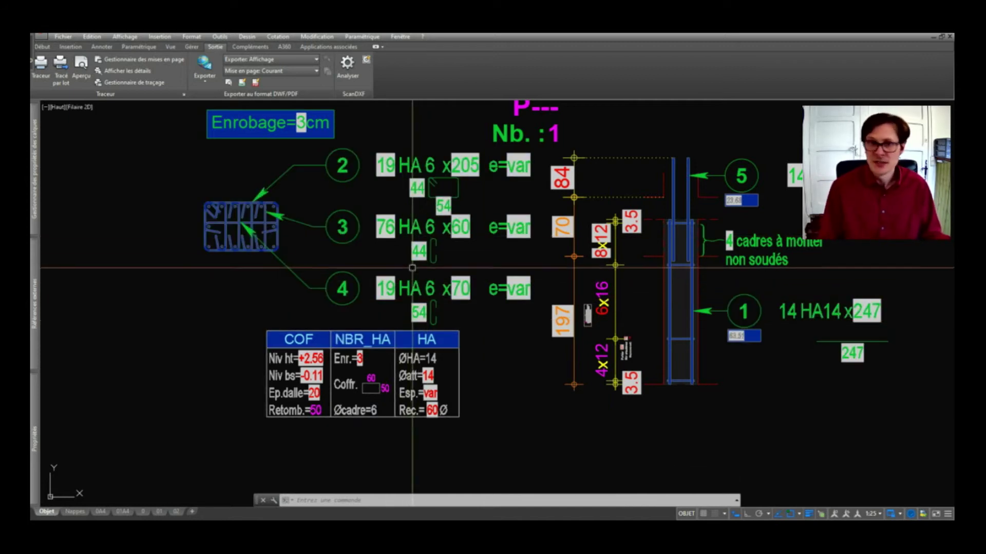
Step: Edit the column title's attributes, setting the type to P1 and the number of elements to 2
middle_click_drag(411, 255, 400, 284)
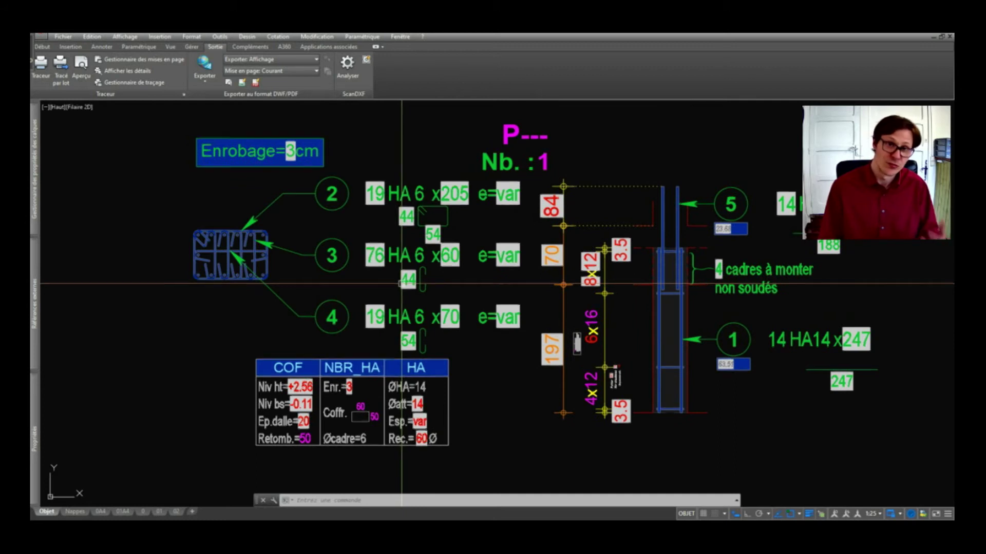
scroll(402, 284, "down", 2)
double_click(480, 190)
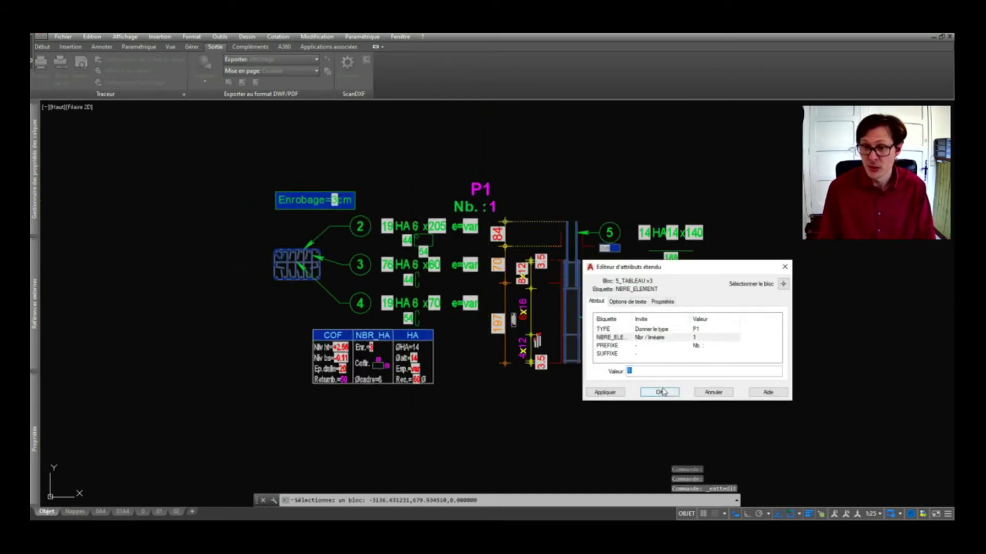
key("Return")
Step: Update the fields of the column drawing to apply the number of elements
type("m")
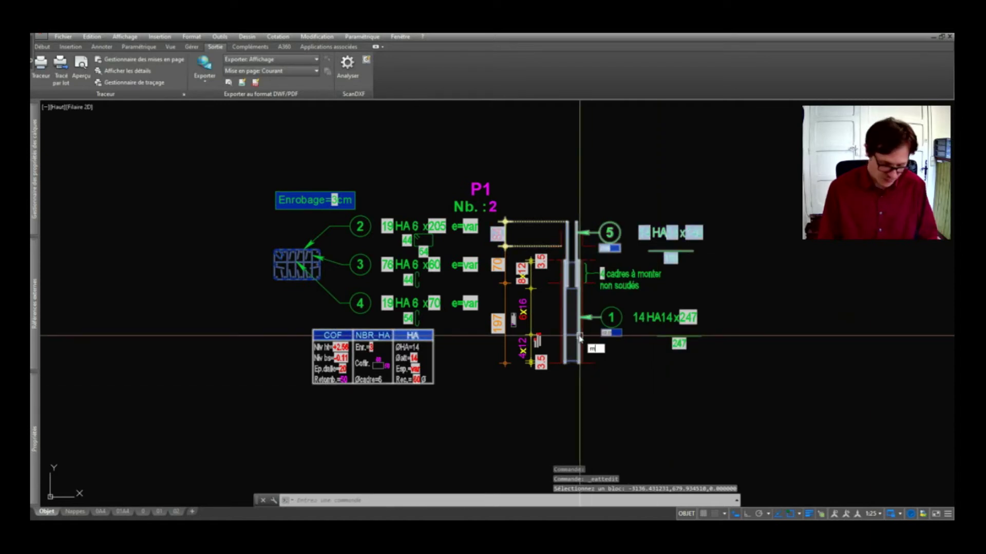
type("et")
key("Return")
left_click(740, 160)
left_click(190, 438)
key("Return")
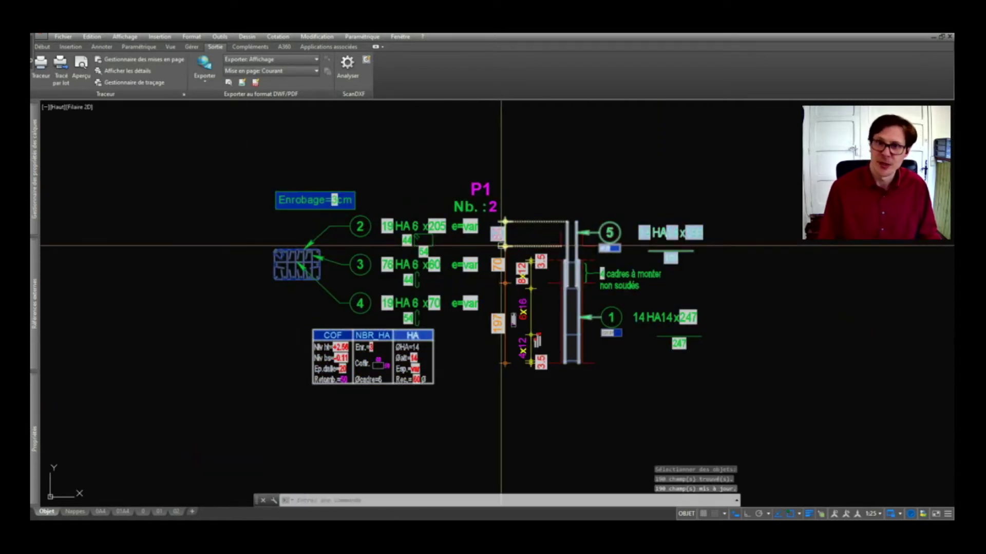
Step: Run POIDS_ARMATURES on the column, count the POIDS_HA attribute and place the weight table below the elevation
key("Return")
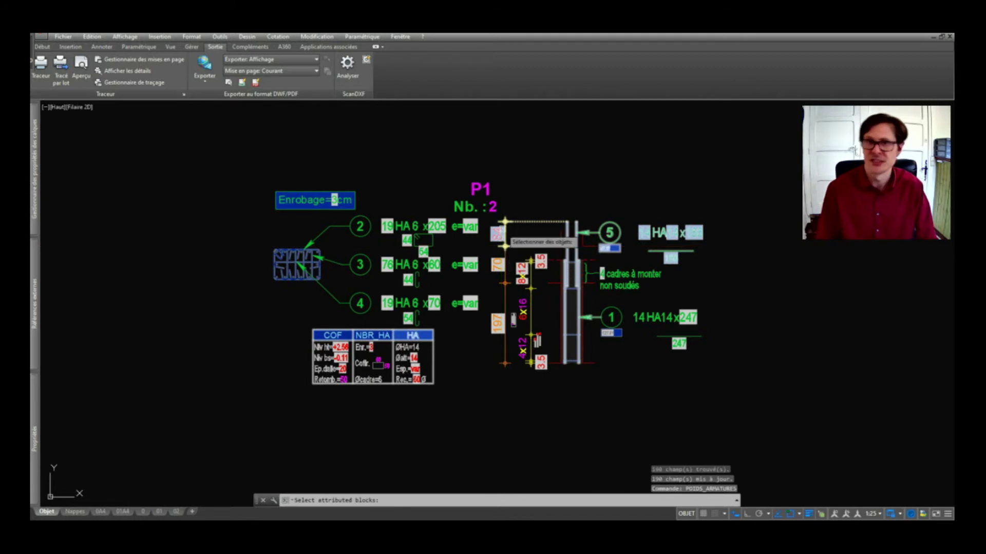
left_click(729, 126)
left_click(202, 384)
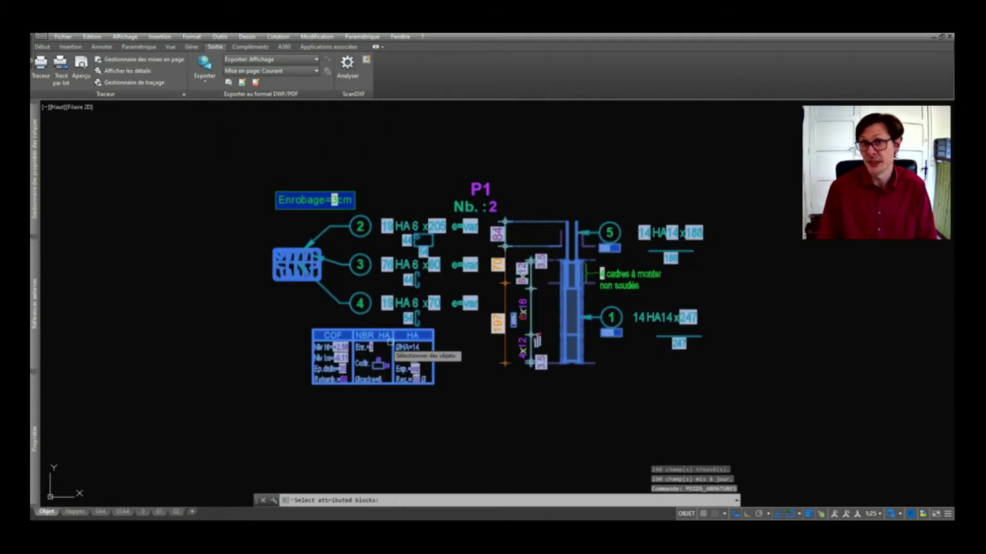
key("Return")
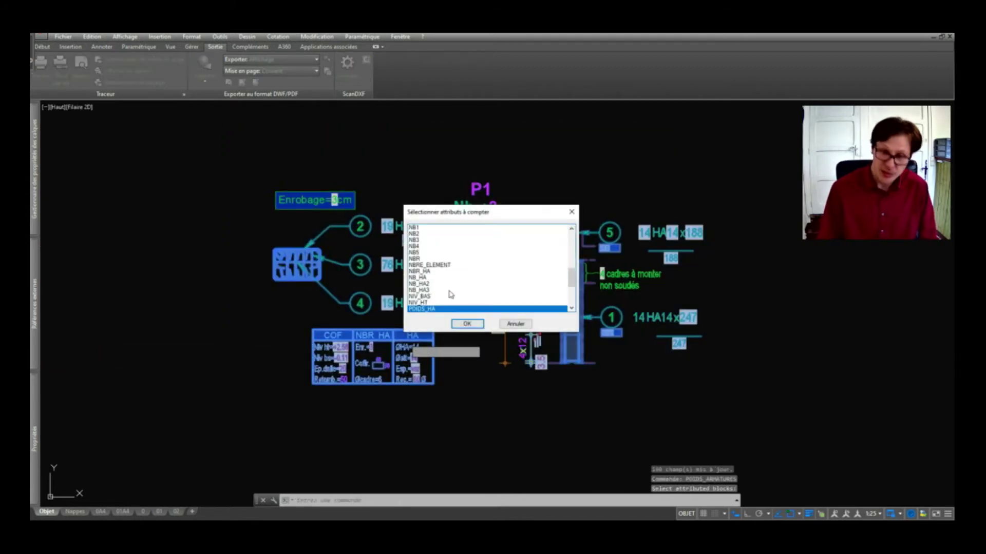
left_click(467, 324)
left_click(474, 389)
scroll(668, 431, "up", 3)
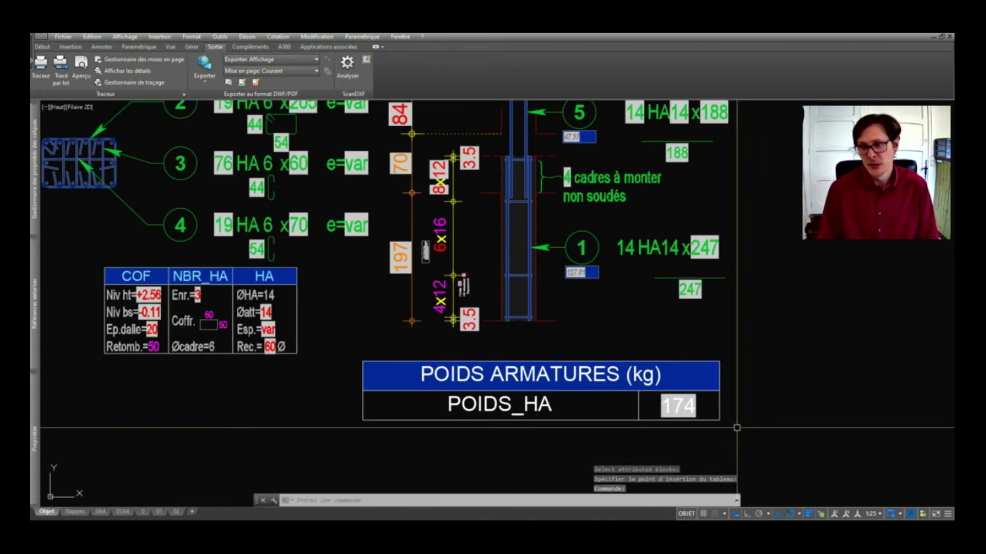
scroll(706, 425, "down", 3)
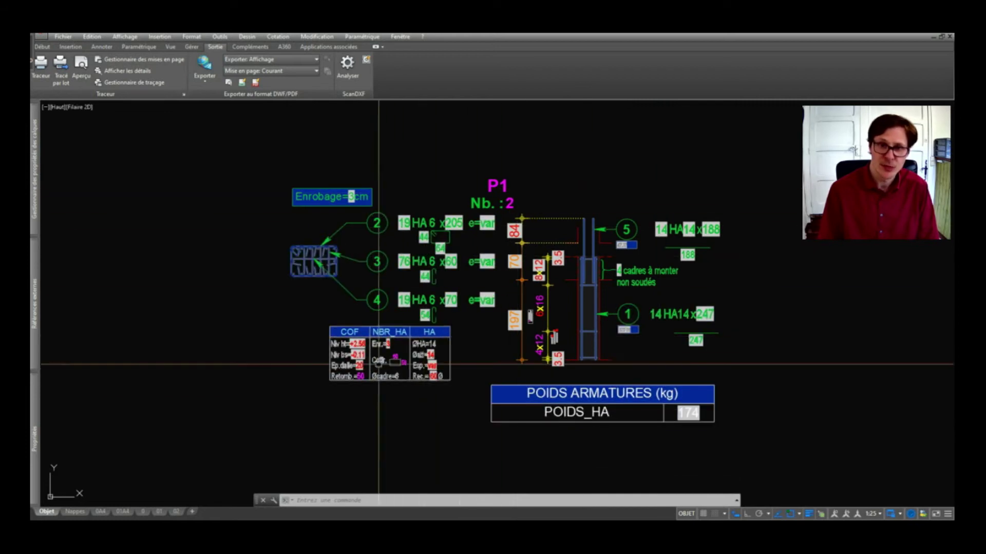
Step: Refresh the fields in the P1 column's section, bar labels, data table and elevation with METTREAJOURCHAMP
scroll(375, 365, "up", 4)
scroll(388, 377, "down", 2)
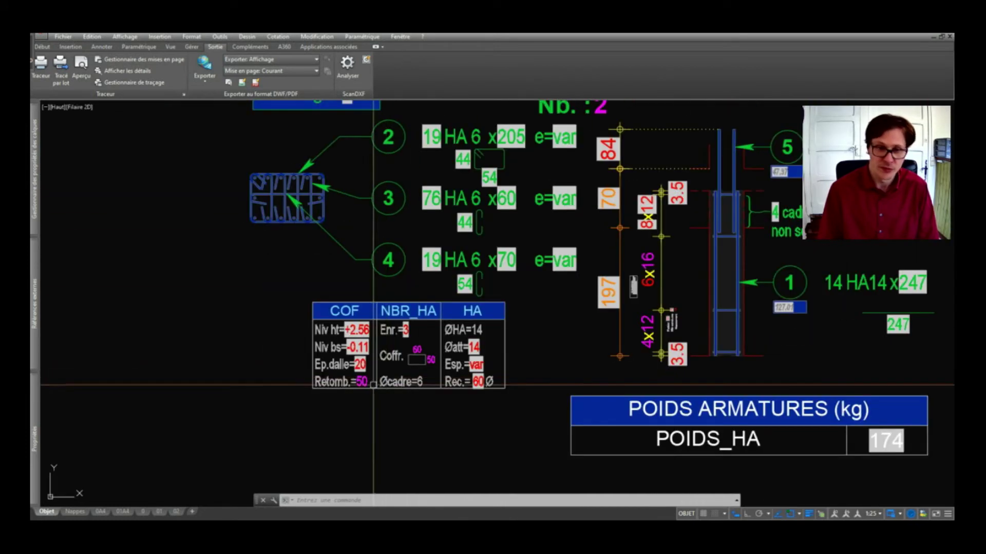
scroll(365, 331, "down", 2)
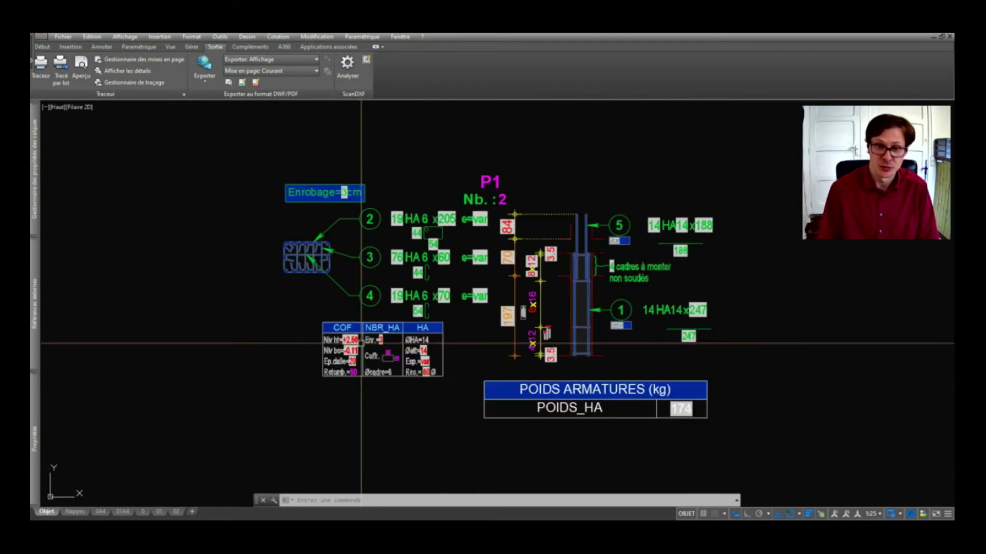
scroll(704, 355, "up", 2)
type("met")
key("Return")
left_click(784, 158)
left_click(255, 442)
key("Return")
scroll(515, 322, "down", 2)
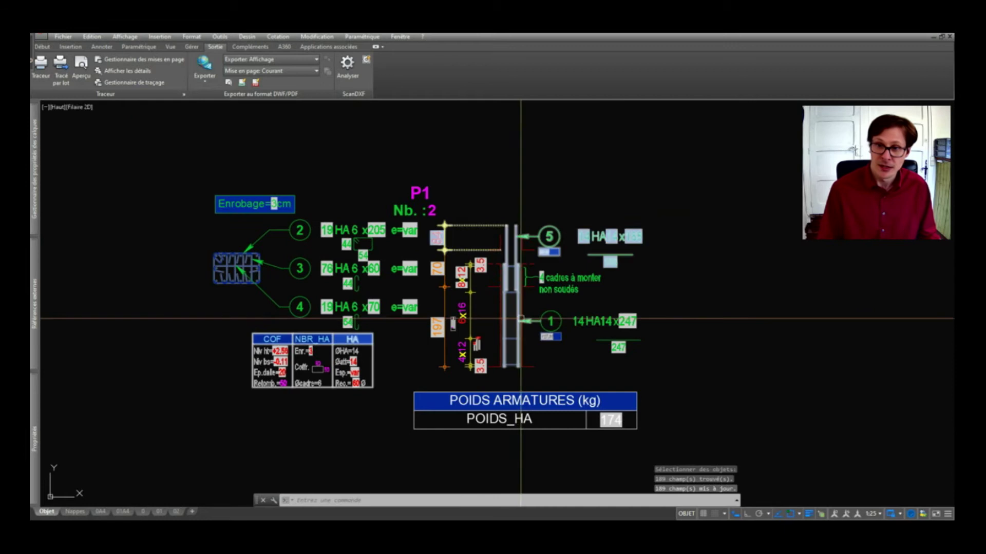
Step: Switch column P1 to the variant without the separate starter bars of mark 5
left_click(593, 243)
left_click(571, 258)
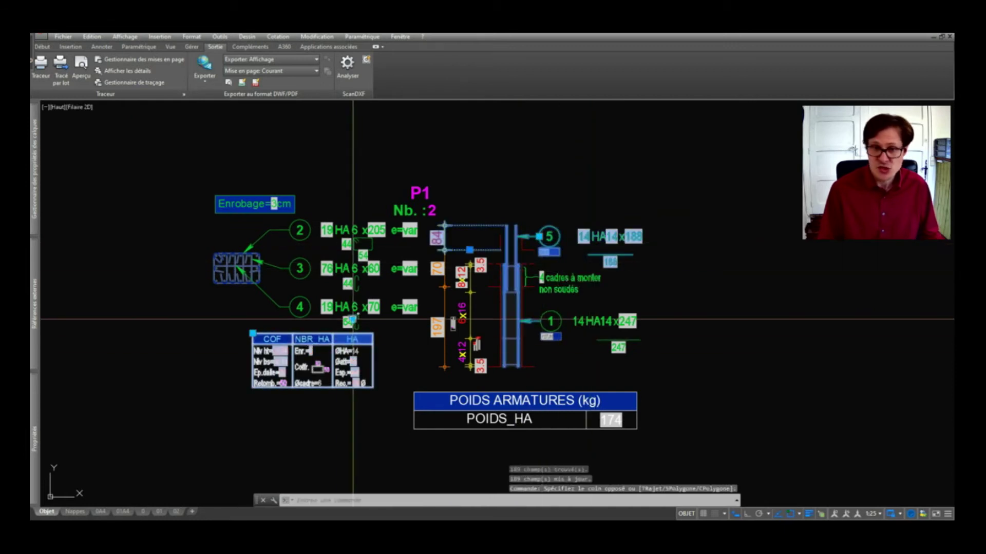
left_click(353, 319)
left_click(415, 342)
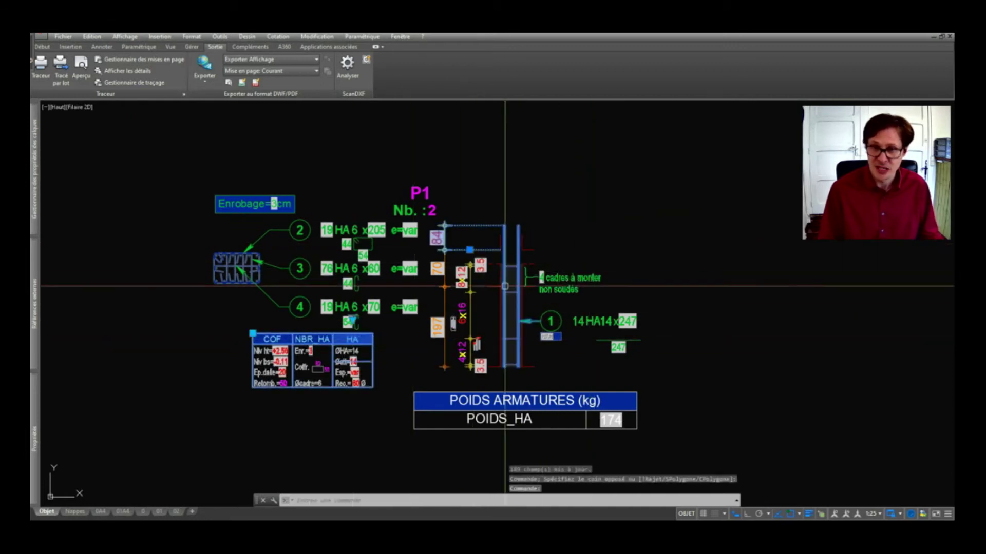
key("Escape")
Step: Update the fields of column P1 together with the POIDS ARMATURES table using METTREAJOURCHAMP
type("mettreajourchamp")
key("Return")
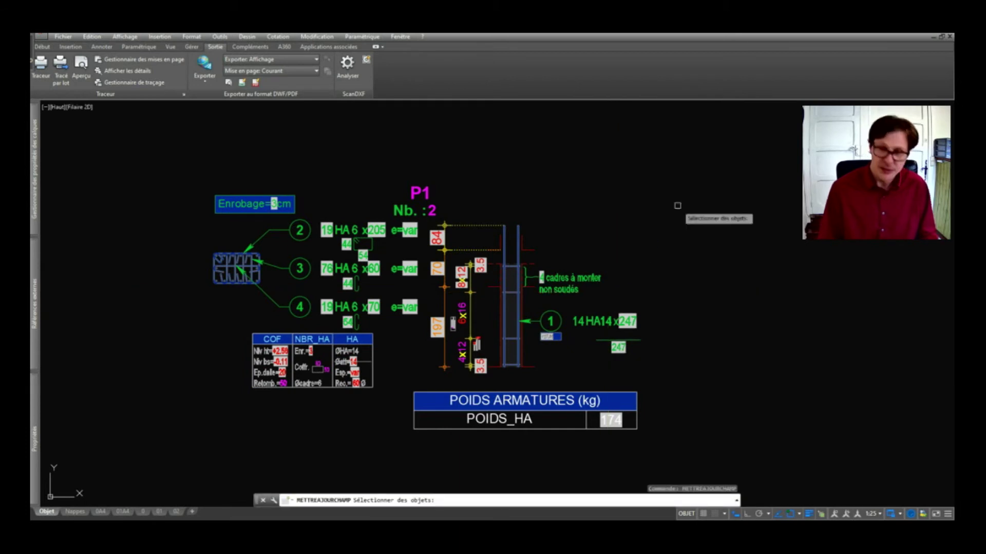
left_click(678, 207)
left_click(214, 470)
scroll(532, 390, "up", 2)
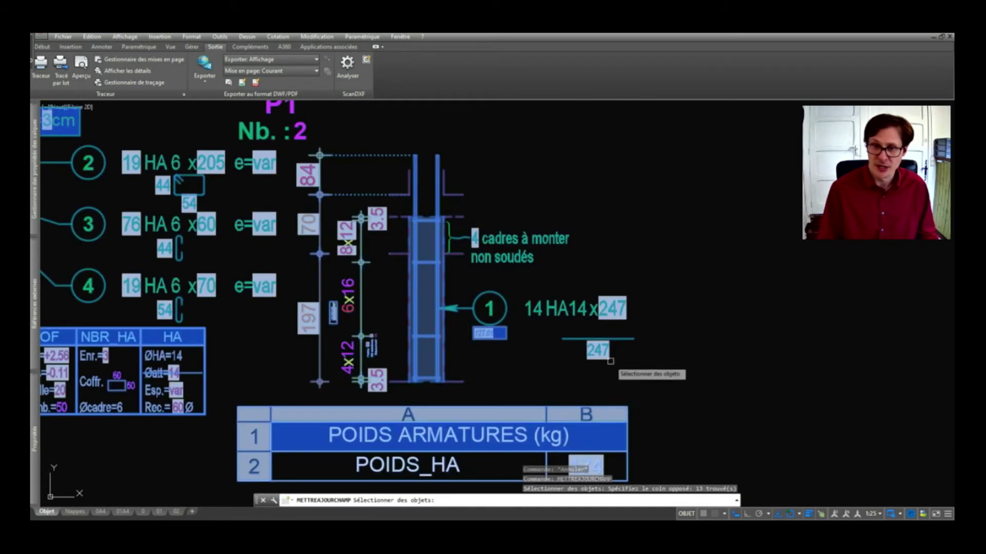
key("Return")
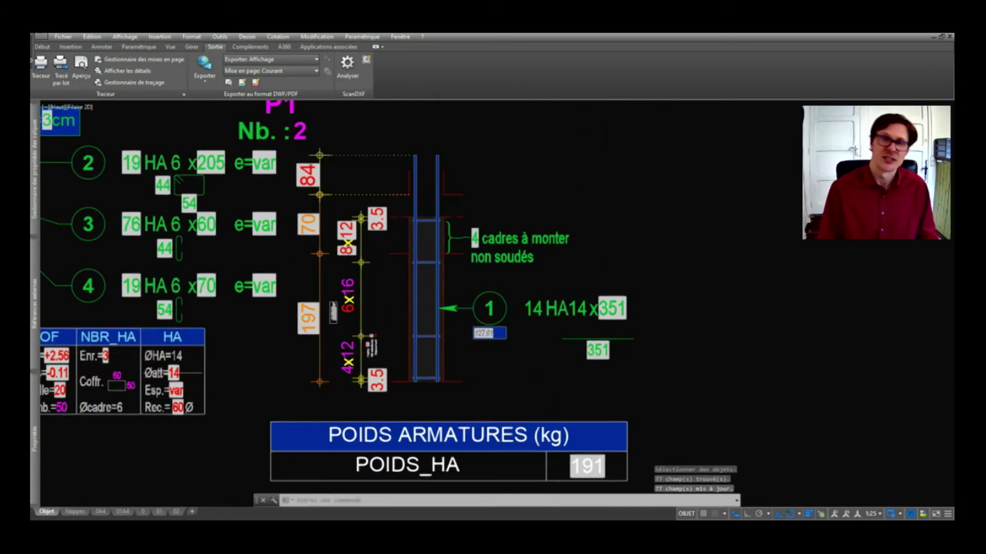
Step: Repeat the field update on column P1's blocks, leaving the weight table out of the selection
scroll(378, 290, "down", 3)
scroll(332, 394, "up", 4)
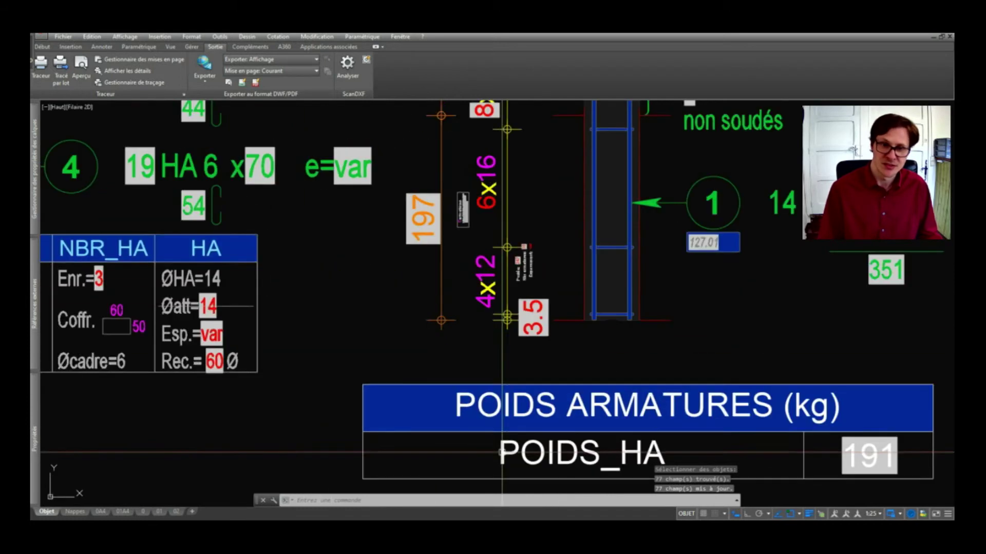
scroll(502, 452, "down", 3)
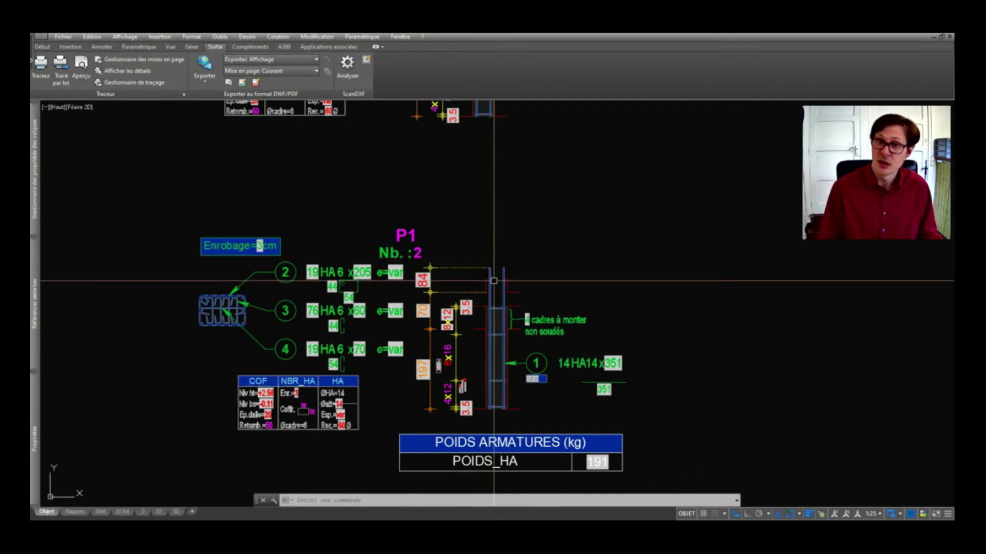
scroll(303, 407, "up", 4)
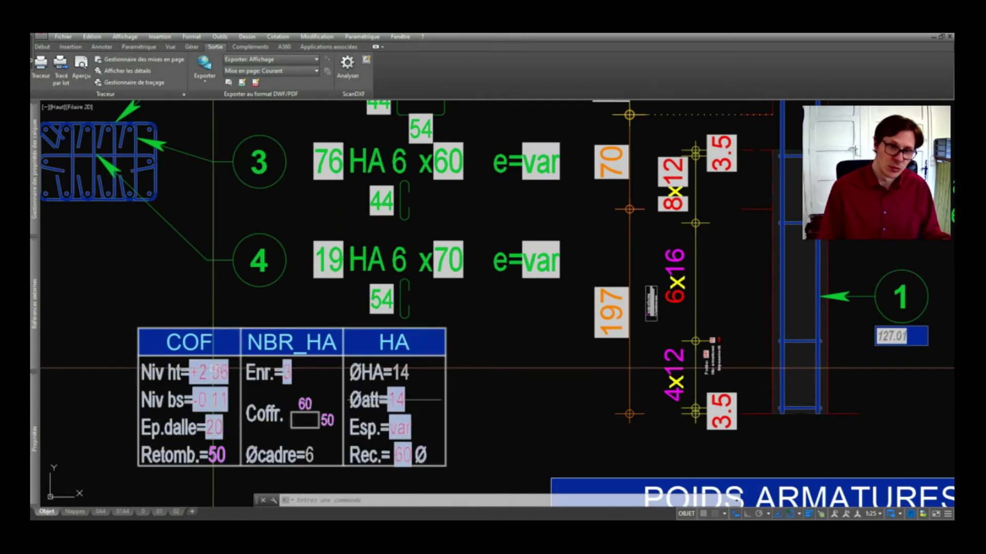
scroll(479, 390, "down", 2)
key("Return")
left_click(790, 187)
left_click(490, 442)
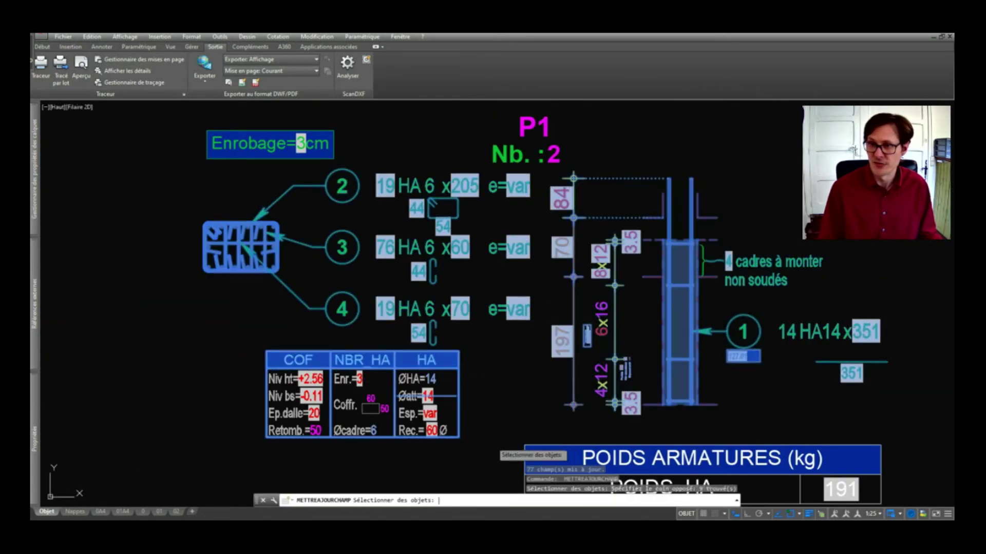
key("Return")
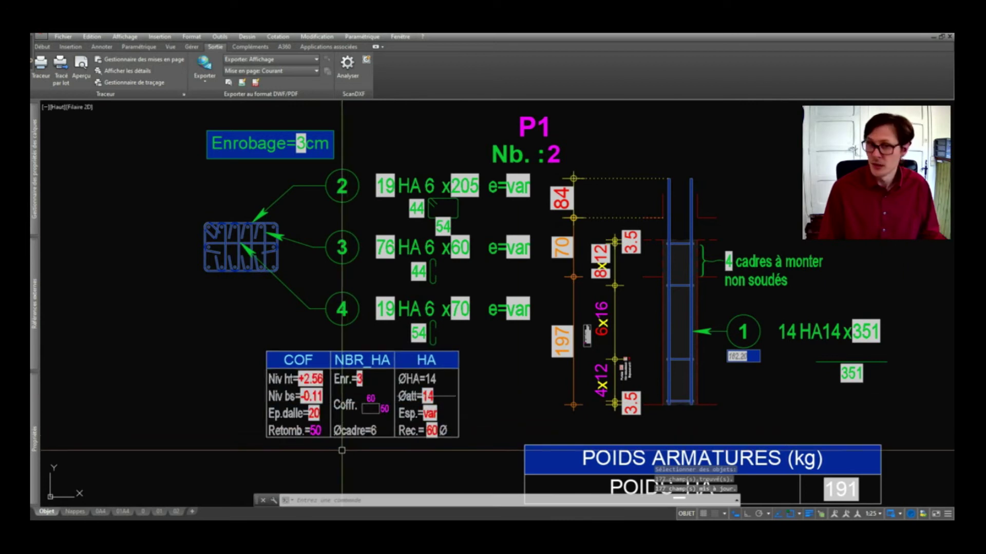
scroll(339, 406, "down", 2)
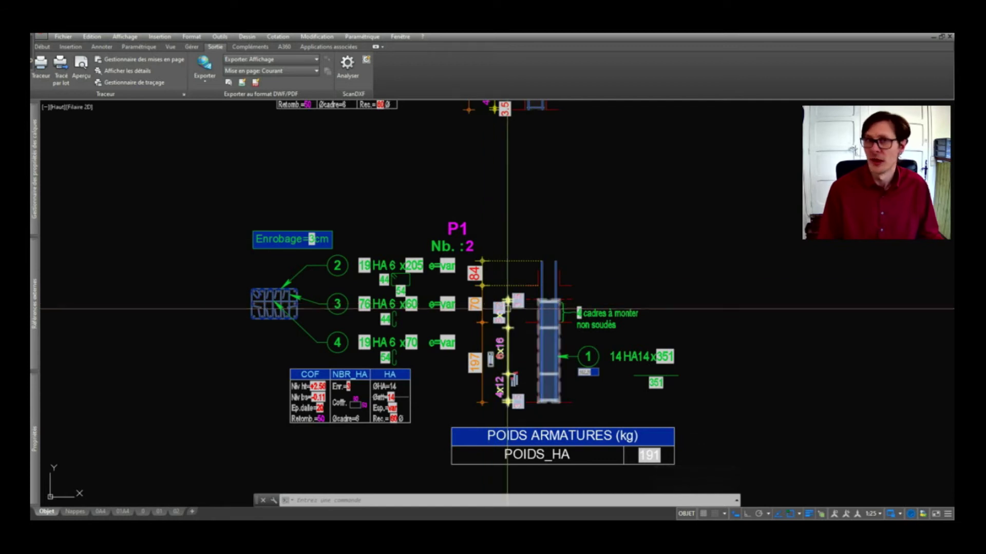
scroll(441, 299, "down", 2)
scroll(441, 300, "up", 2)
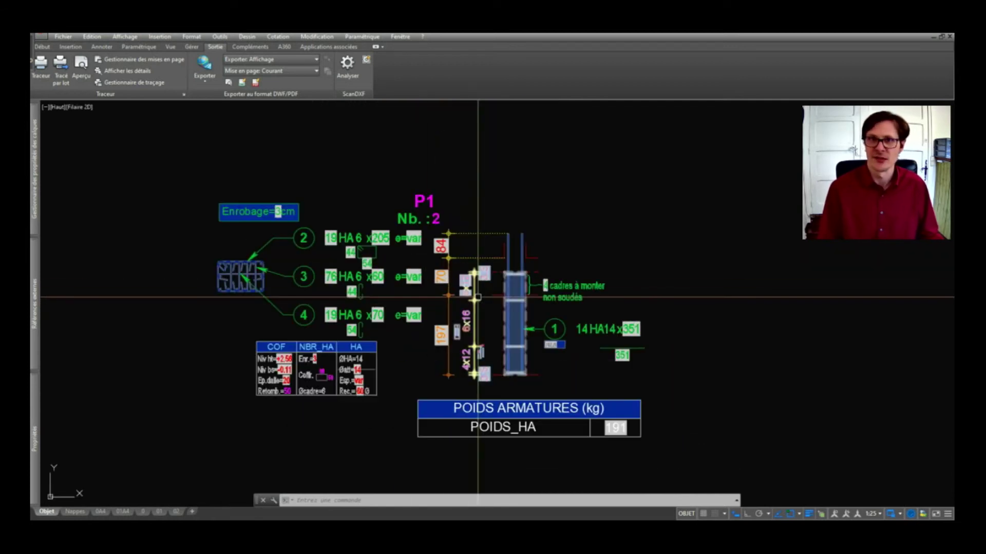
middle_click_drag(479, 297, 470, 277)
scroll(440, 301, "down", 2)
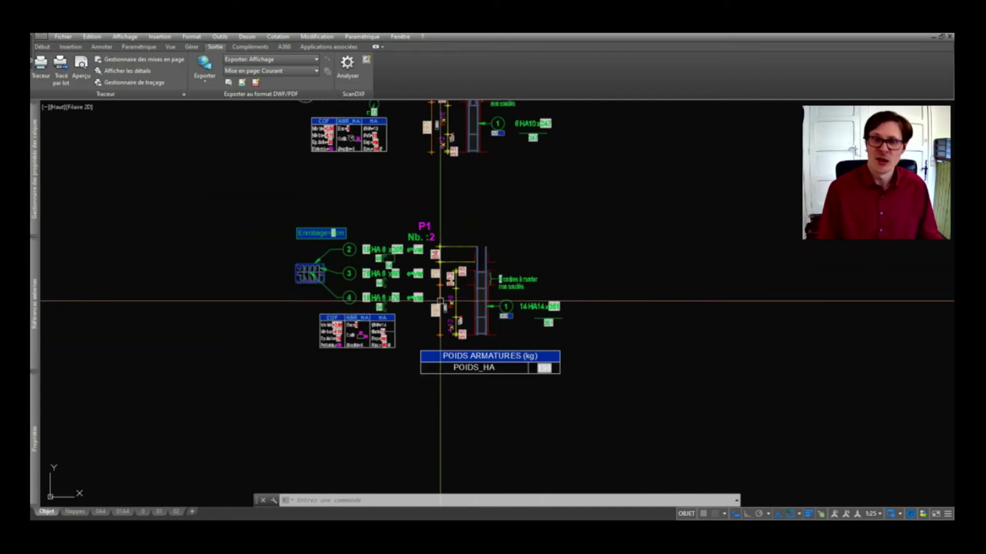
Step: Set the upper P--- column to the Poteau coupé type and explode its dynamic block into its component blocks
scroll(387, 331, "down", 5)
scroll(424, 194, "up", 5)
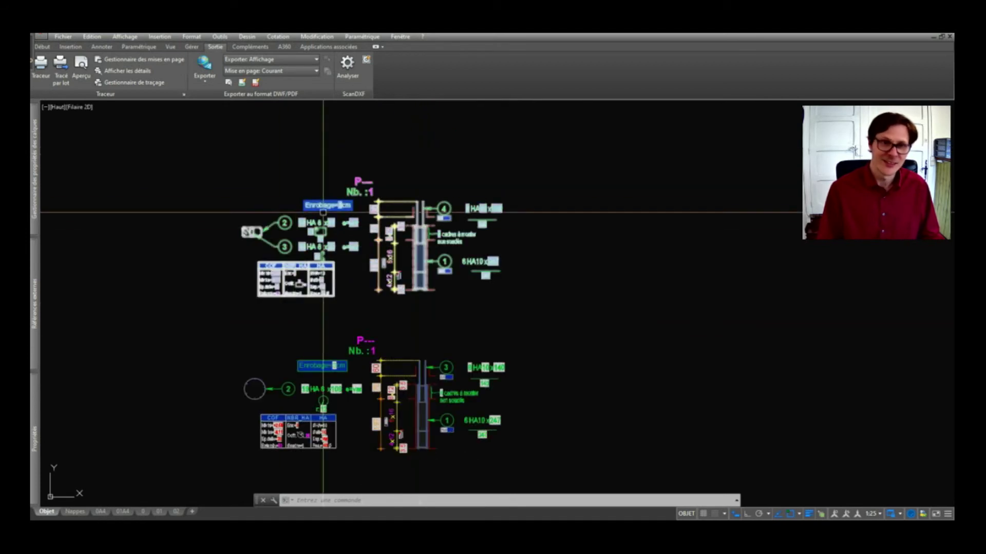
left_click(307, 190)
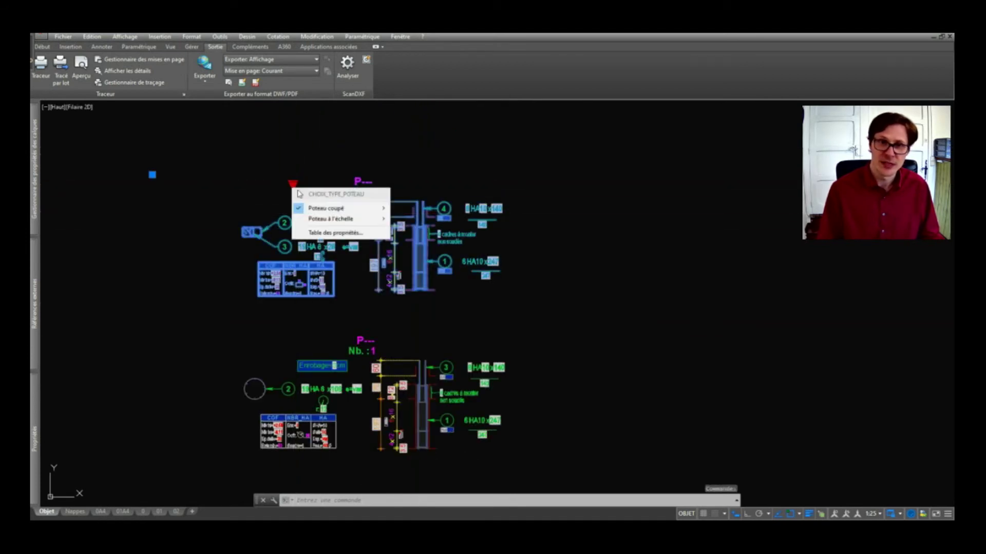
left_click(421, 223)
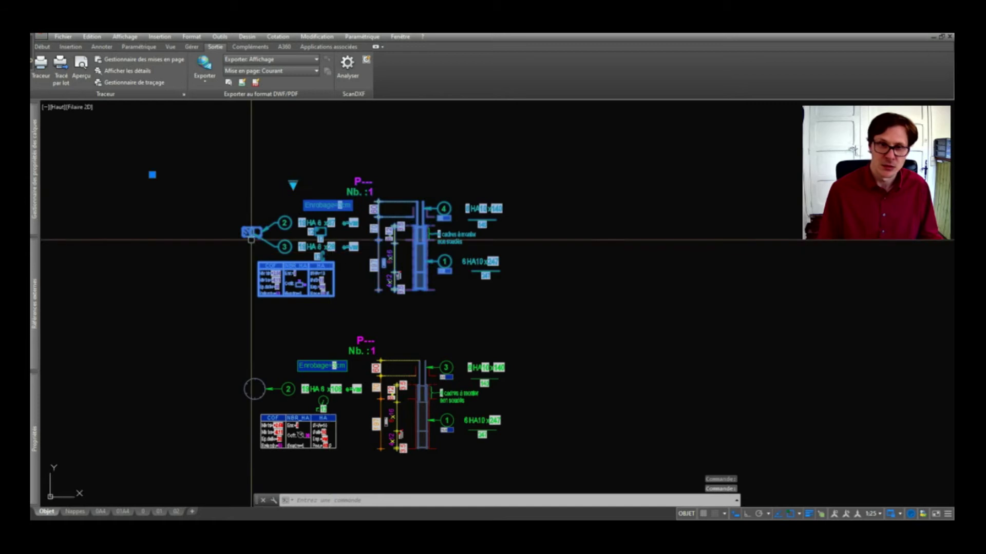
scroll(251, 240, "up", 2)
type("DE")
key("Return")
scroll(335, 298, "up", 4)
double_click(334, 298)
left_click(666, 393)
scroll(330, 305, "down", 6)
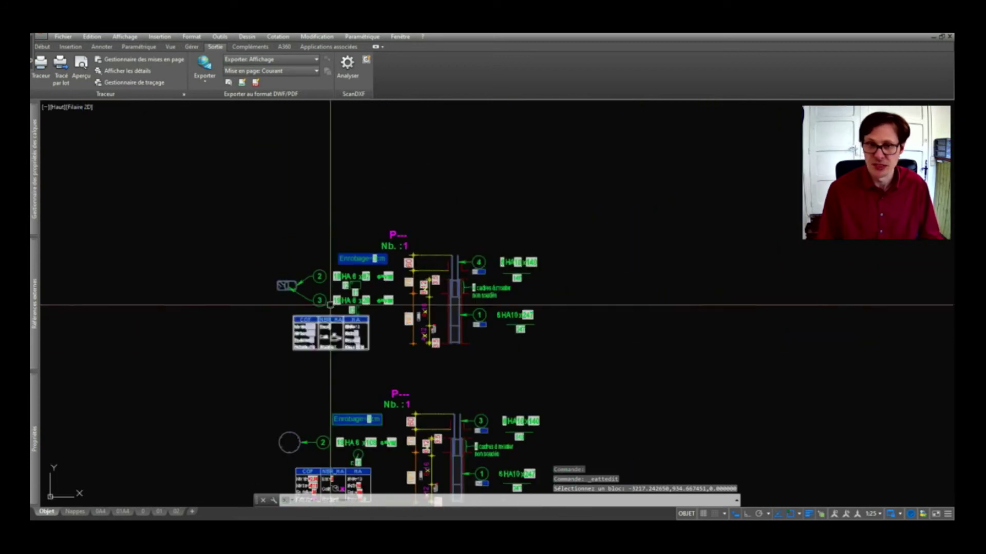
Step: Set the upper P--- column's longitudinal reinforcement to 22 bars with a diameter of HA14
left_click(287, 292)
left_click(273, 273)
left_click(330, 312)
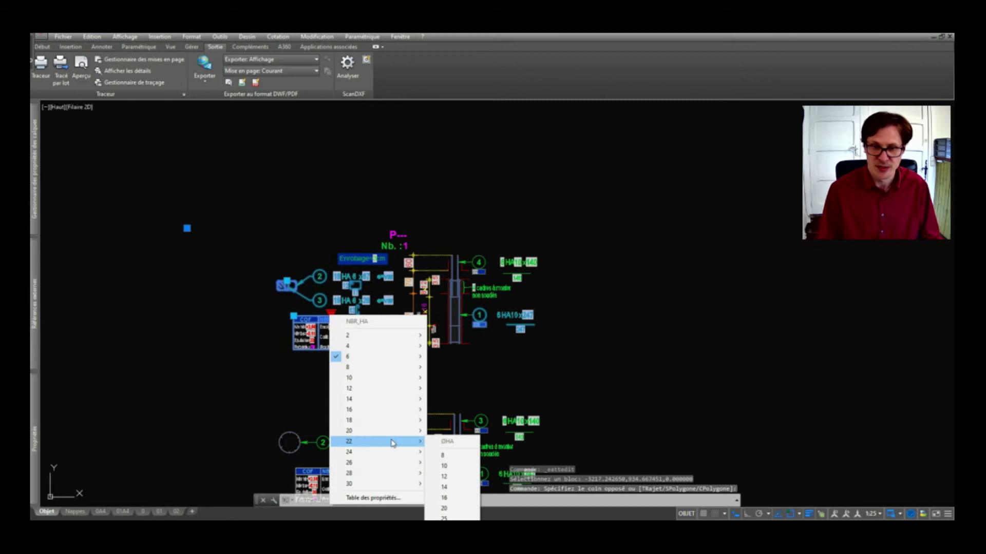
left_click(474, 490)
scroll(313, 339, "up", 5)
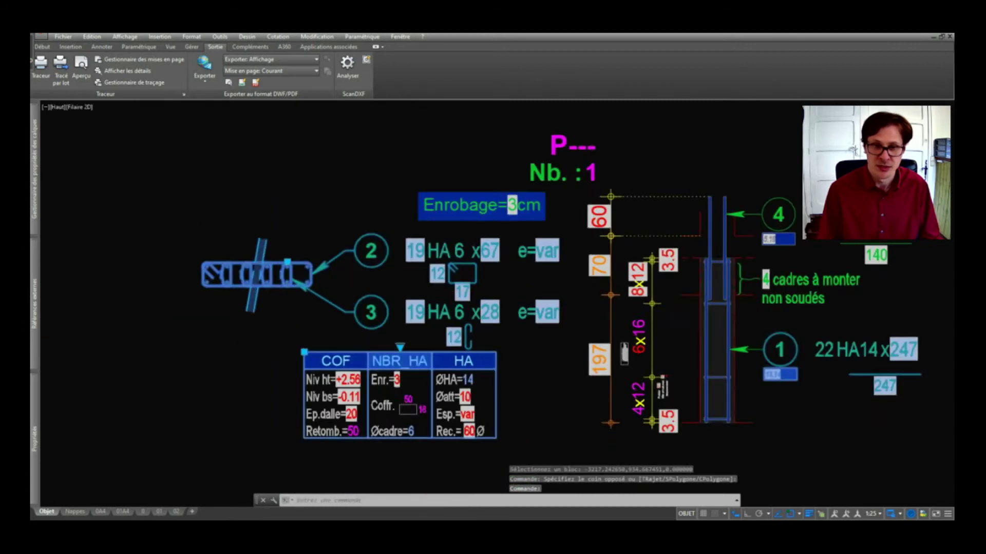
scroll(172, 244, "down", 4)
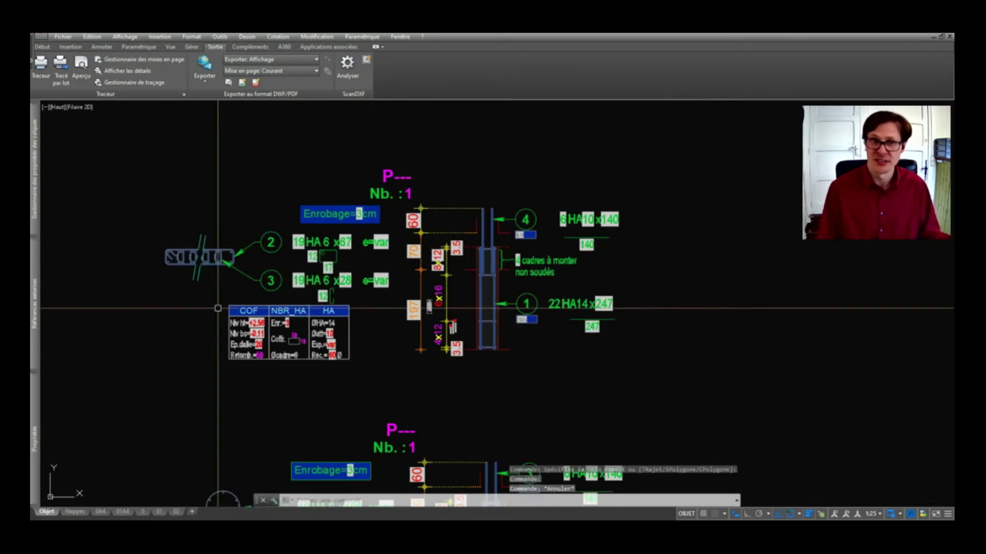
Step: Update the fields of the whole upper P--- column three times in succession with METTREAJOURCHAMP
key("Return")
left_click(738, 130)
left_click(70, 406)
key("Return")
key("Return")
left_click(655, 154)
left_click(189, 397)
key("Return")
key("Return")
left_click(671, 159)
left_click(209, 383)
key("Return")
scroll(392, 281, "down", 3)
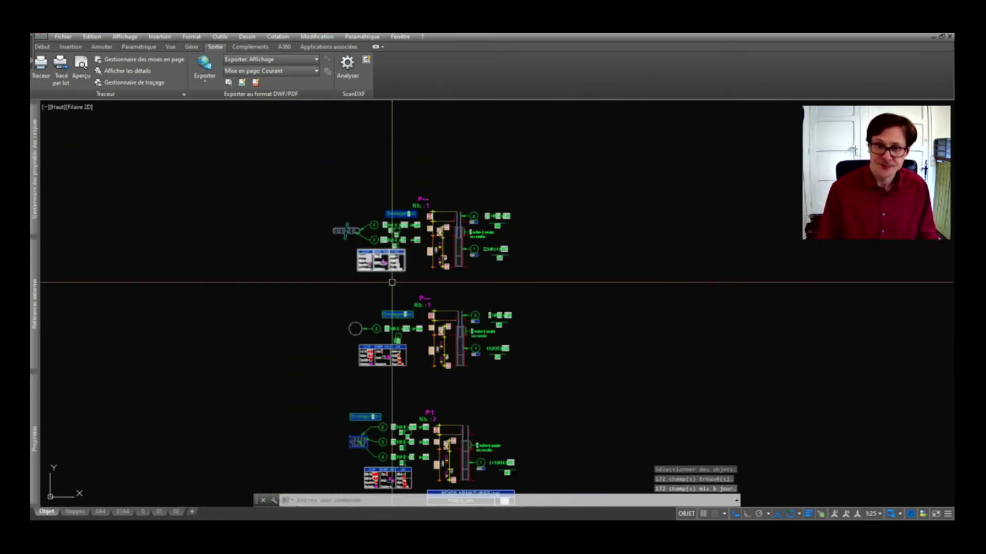
Step: Explode the circular P--- column's dynamic block into its component blocks
scroll(397, 300, "up", 5)
left_click(397, 300)
left_click(357, 323)
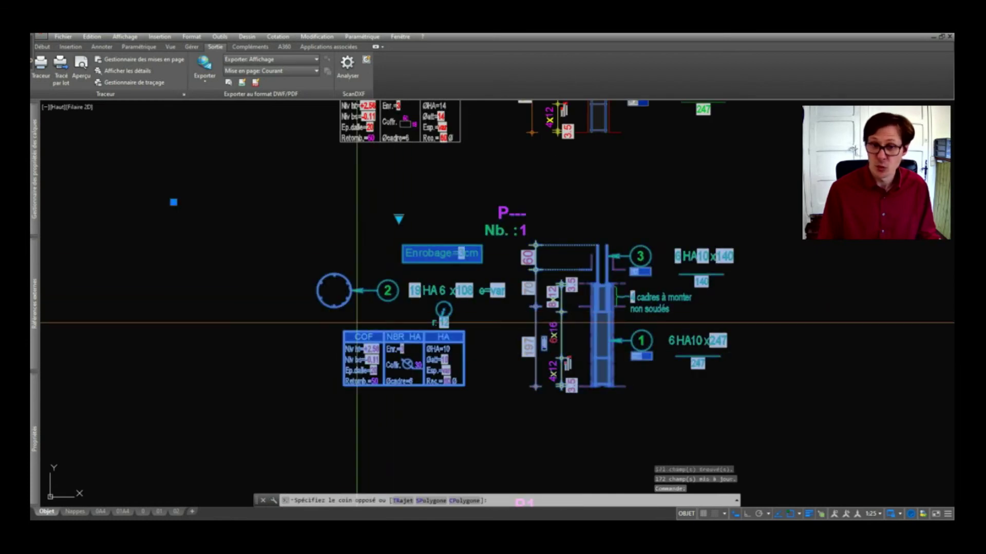
left_click(422, 328)
scroll(422, 328, "up", 2)
scroll(391, 329, "down", 2)
type("de")
key("Return")
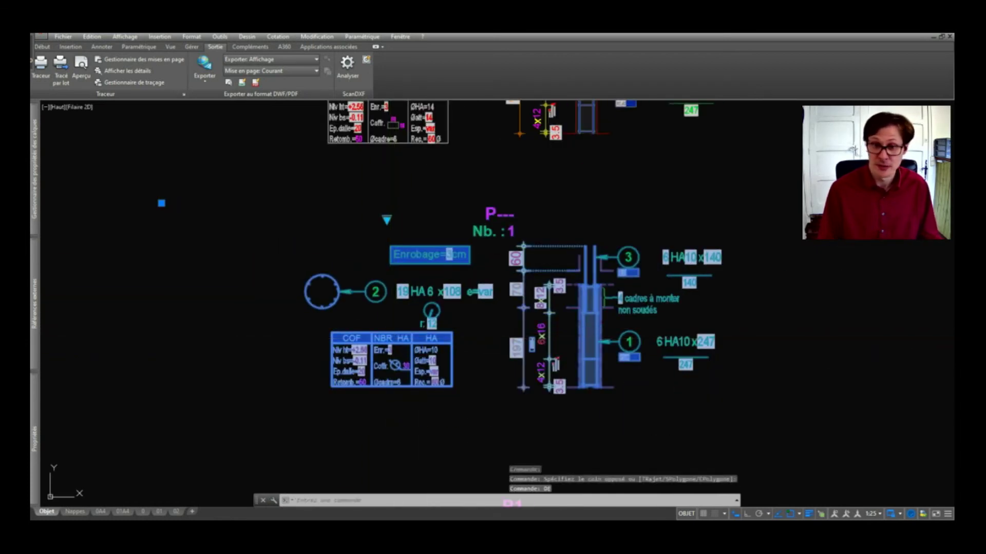
Step: Set the circular column's TYPE_DE_POTEAU to Refend with MUR_AU_DESSUS set to Non
left_click(394, 338)
left_click(394, 338)
left_click(355, 336)
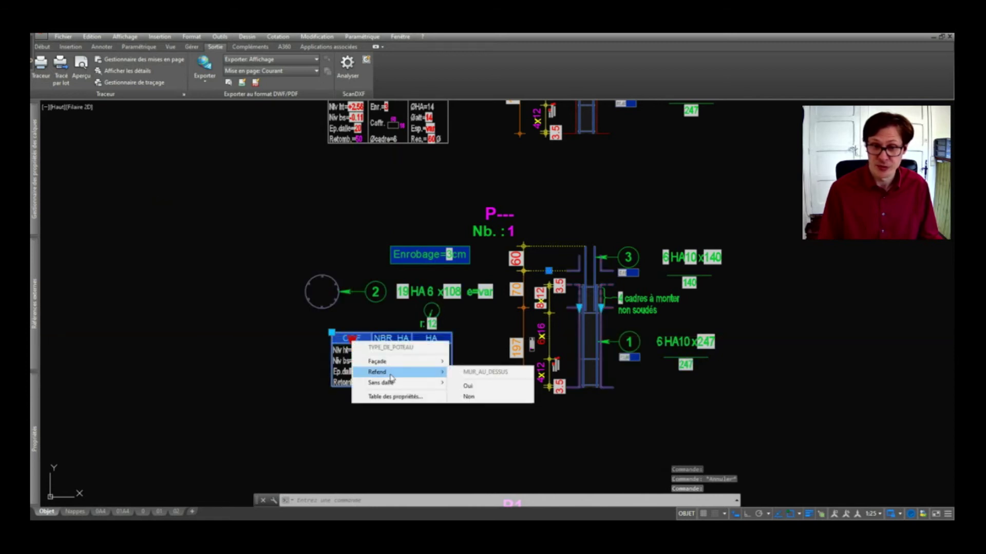
left_click(497, 397)
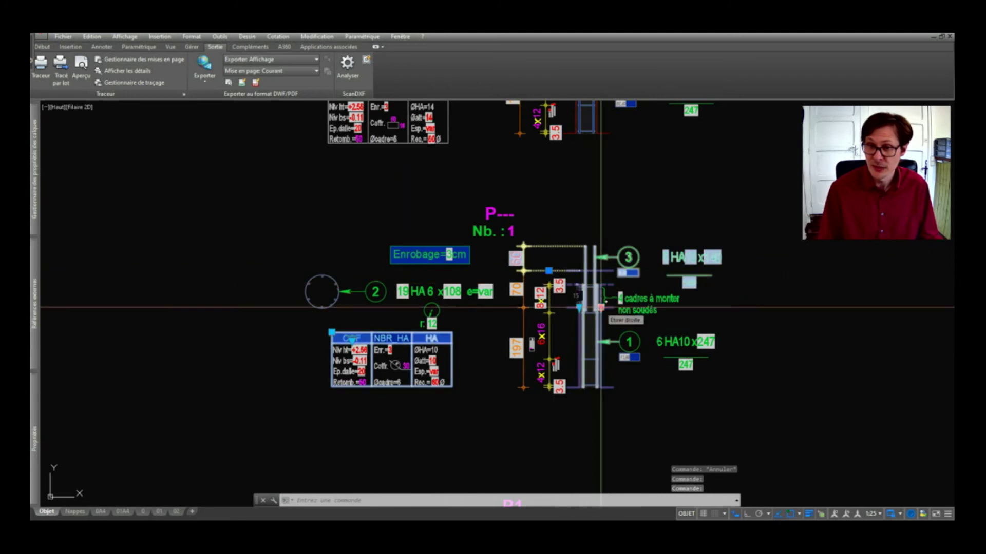
Step: Stretch the beam underside on the left side of the circular column's elevation upward to reduce its drop
scroll(590, 306, "up", 4)
left_click(565, 309)
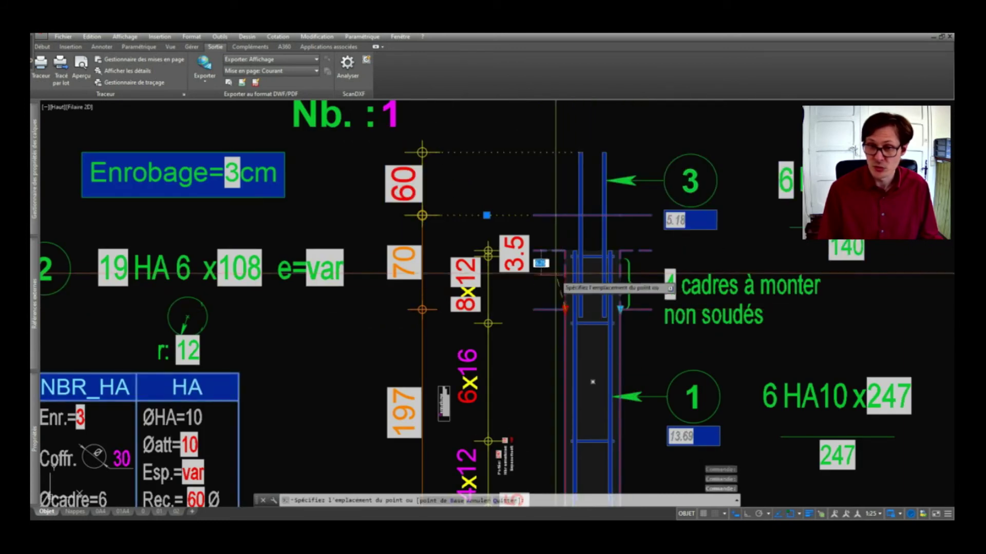
left_click(557, 271)
key("Escape")
scroll(573, 309, "down", 3)
scroll(573, 295, "up", 3)
scroll(559, 296, "down", 3)
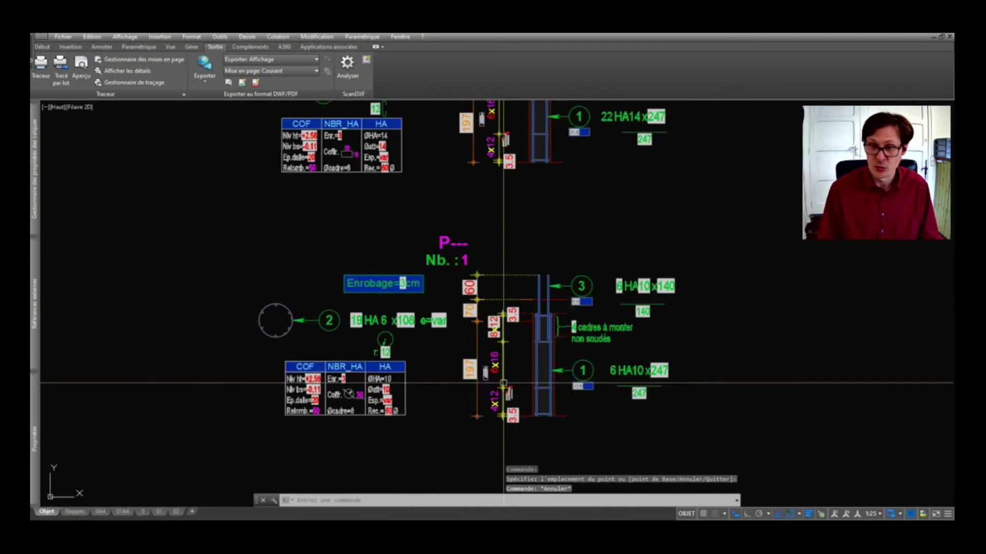
scroll(581, 324, "up", 3)
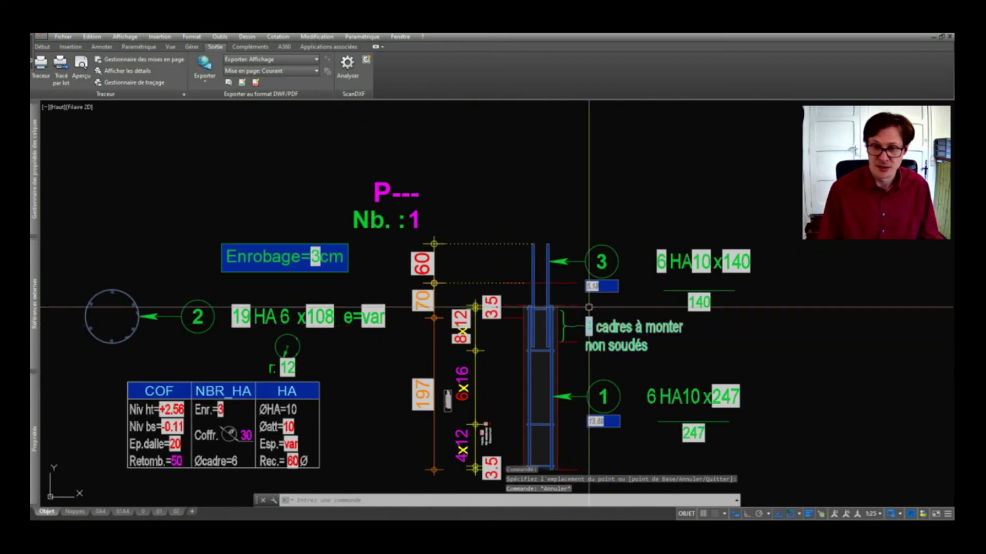
scroll(588, 307, "down", 3)
scroll(369, 347, "up", 3)
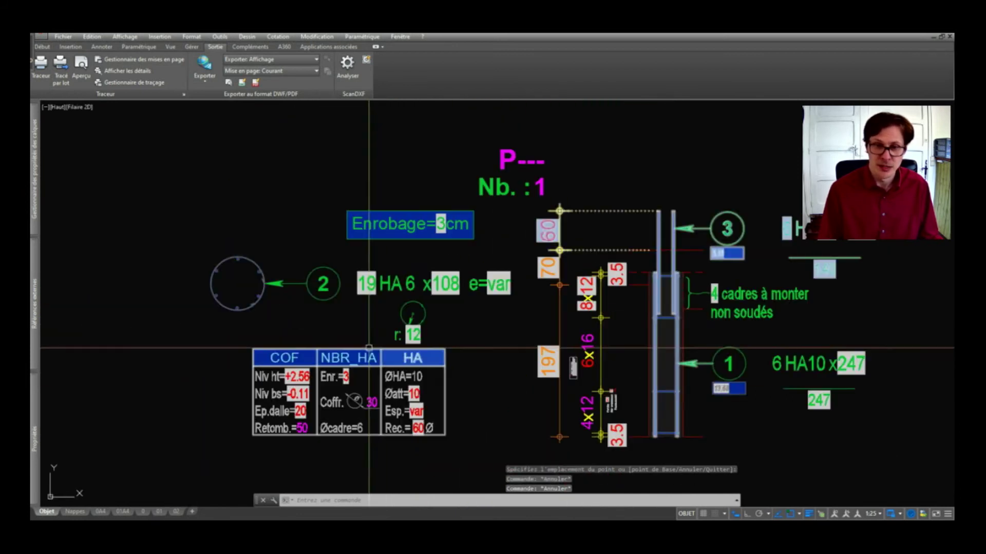
Step: Set the circular column's longitudinal reinforcement to 10 bars with a diameter of HA14
left_click(369, 350)
scroll(367, 355, "down", 2)
left_click(355, 358)
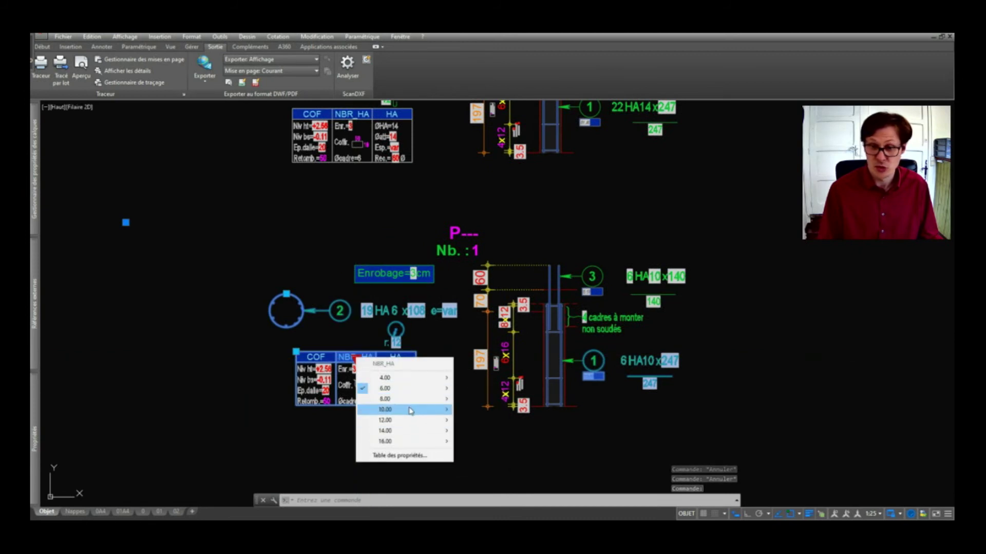
left_click(480, 457)
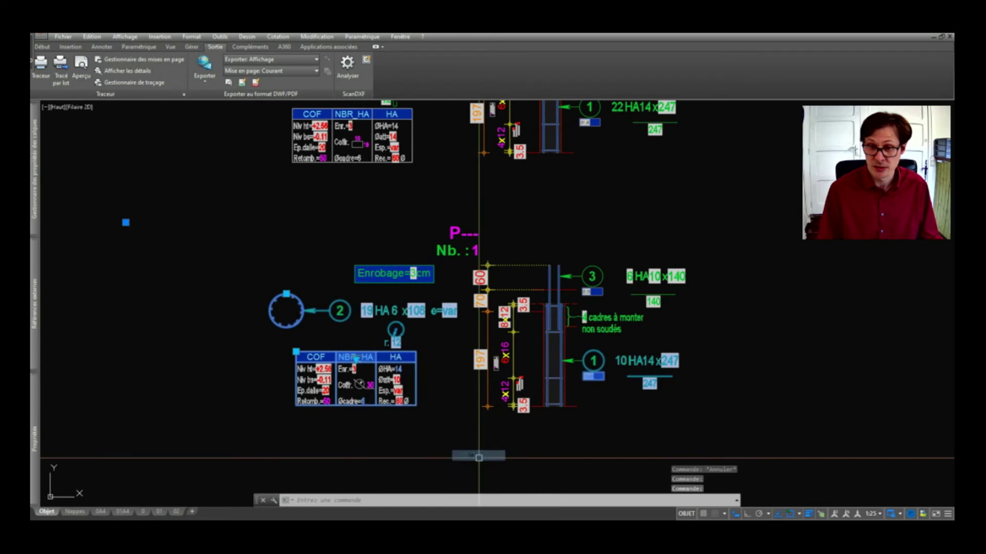
key("Escape")
Step: Update the circular column's fields twice with METTREAJOURCHAMP, including its section, data table, elevation and bar labels
type("mettreajourchamp")
key("Return")
left_click(688, 235)
left_click(258, 429)
key("Return")
key("Return")
left_click(704, 216)
left_click(171, 438)
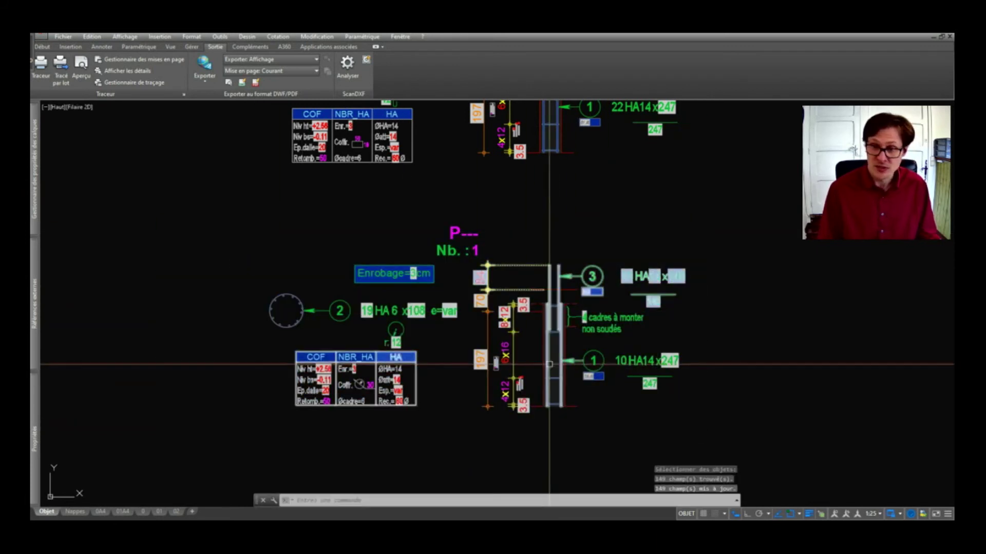
key("Return")
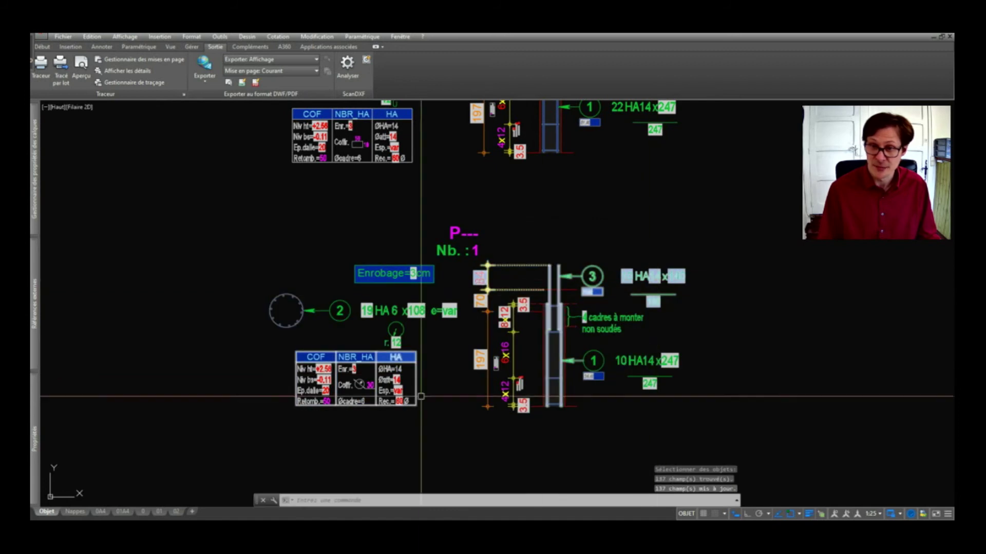
Step: Set the circular column's anchorage to Armatures arrêtées, Au niveau brut de dalle, with 1 U en tête
scroll(402, 383, "up", 4)
left_click(398, 385)
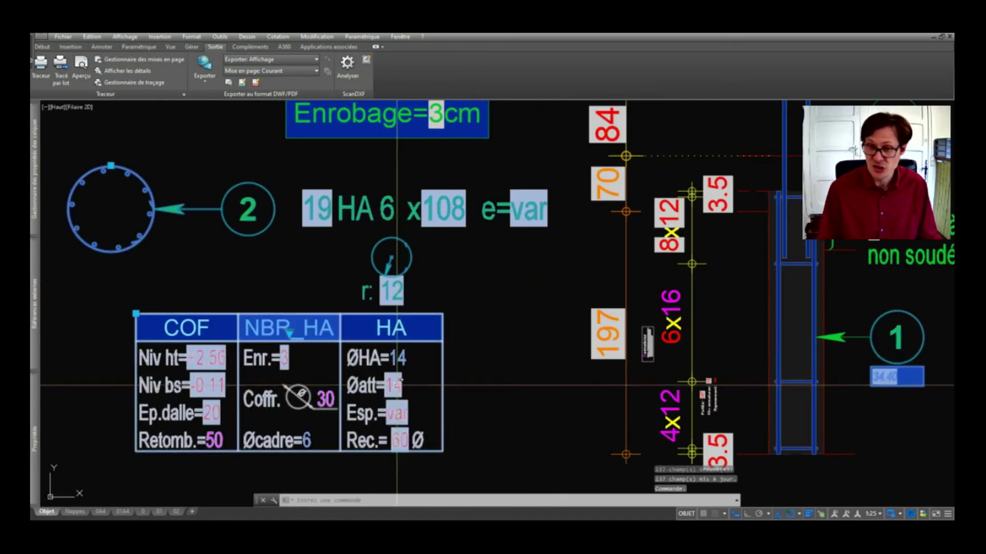
key("Escape")
scroll(369, 385, "down", 4)
key("Escape")
scroll(638, 282, "up", 2)
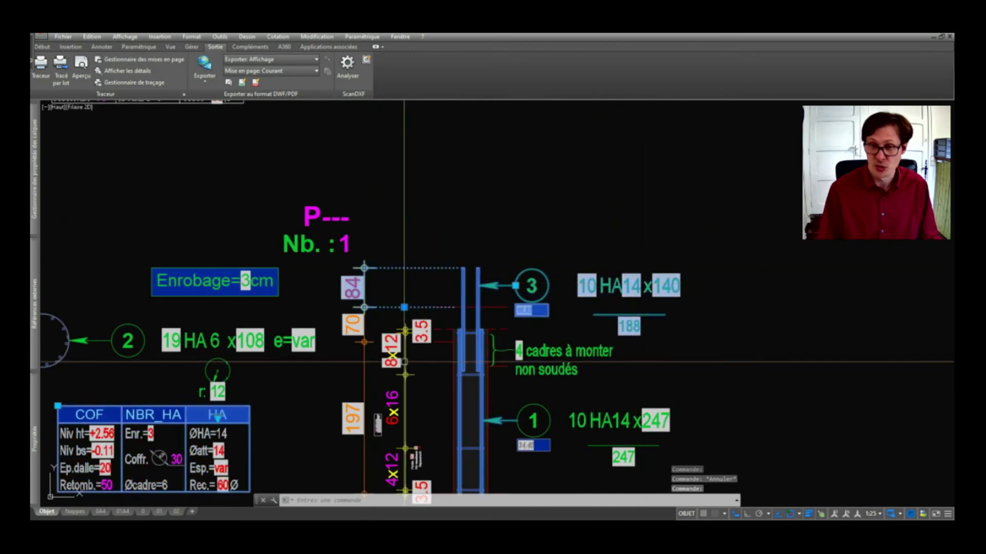
scroll(284, 394, "down", 2)
left_click(242, 409)
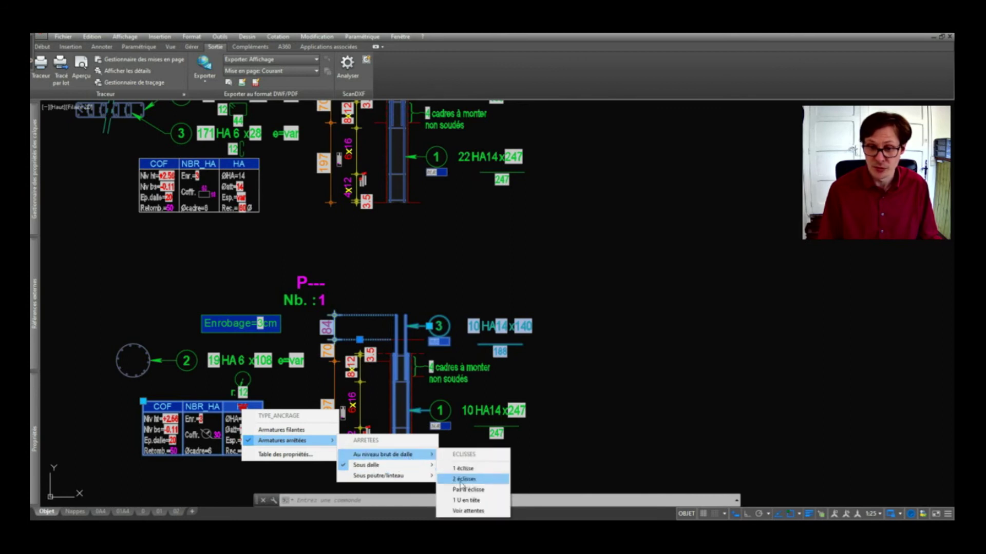
left_click(471, 500)
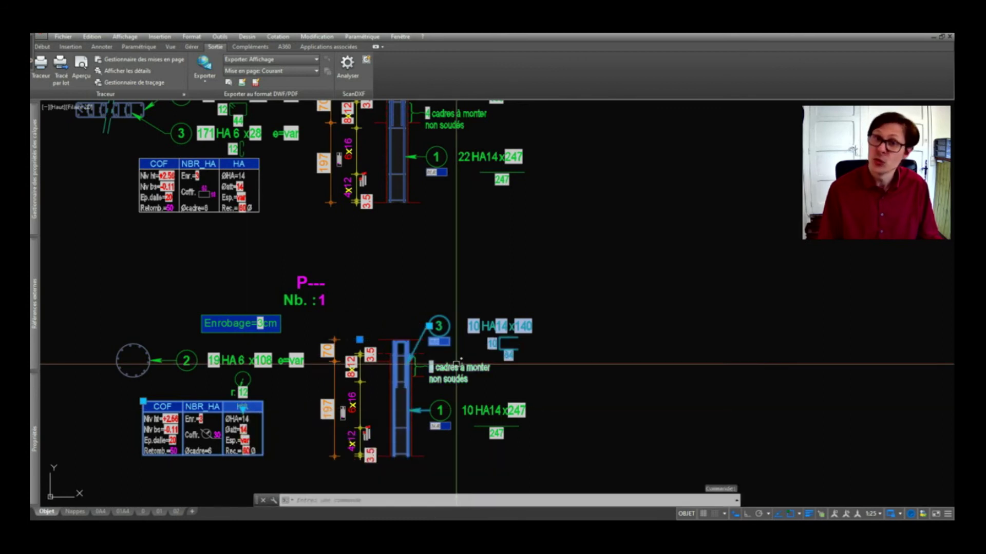
key("Escape")
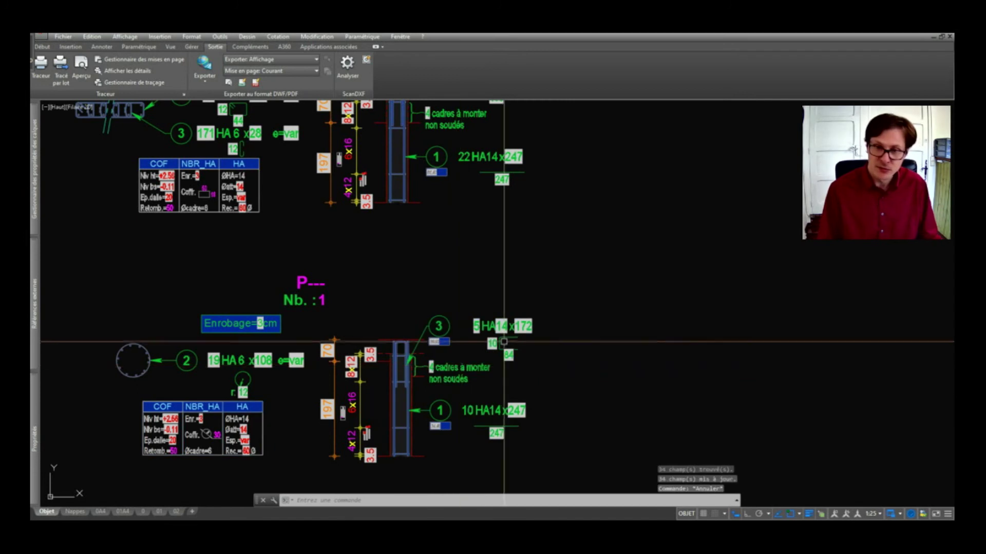
Step: Refresh all fields of the circular column with METTREAJOURCHAMP after the anchorage change
key("Return")
left_click(554, 281)
left_click(111, 465)
key("Return")
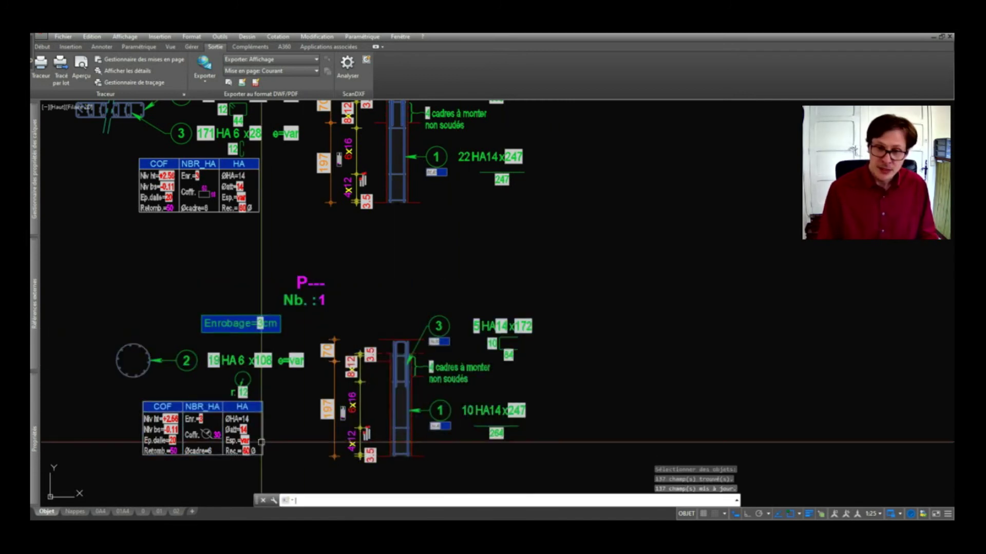
Step: Examine the circular column's data table, elevation and the labels of bars 1 and 3
middle_click_drag(322, 429, 399, 376)
scroll(533, 322, "up", 2)
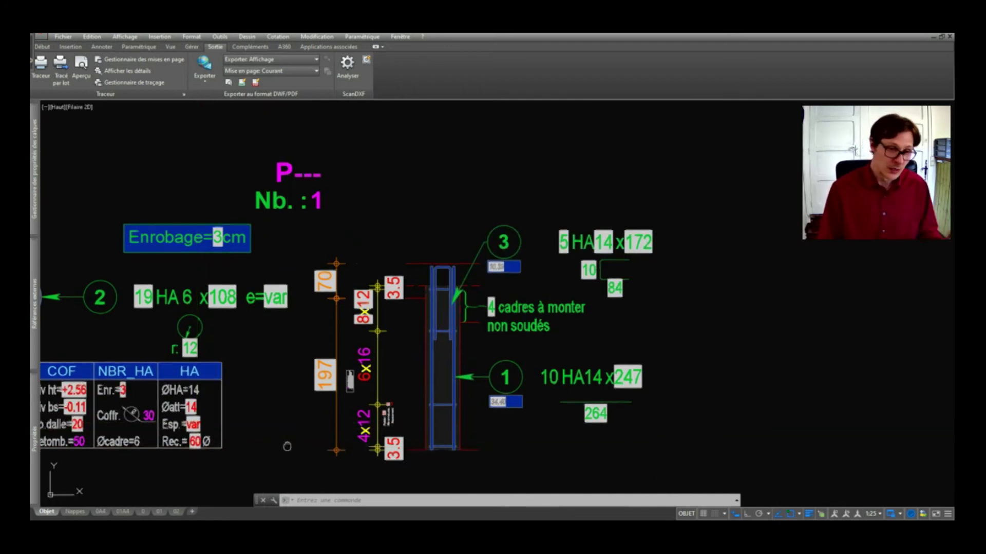
middle_click_drag(244, 455, 342, 408)
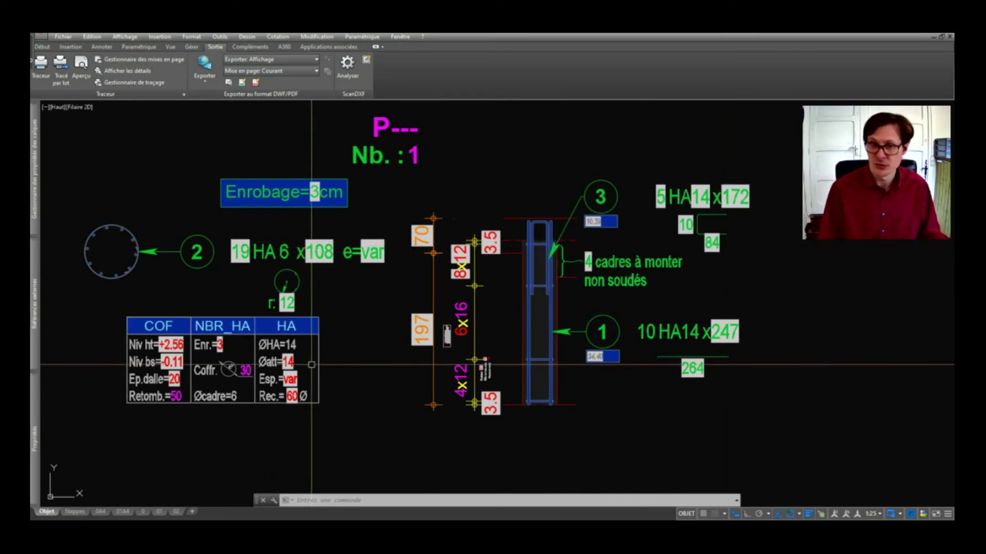
scroll(288, 362, "up", 2)
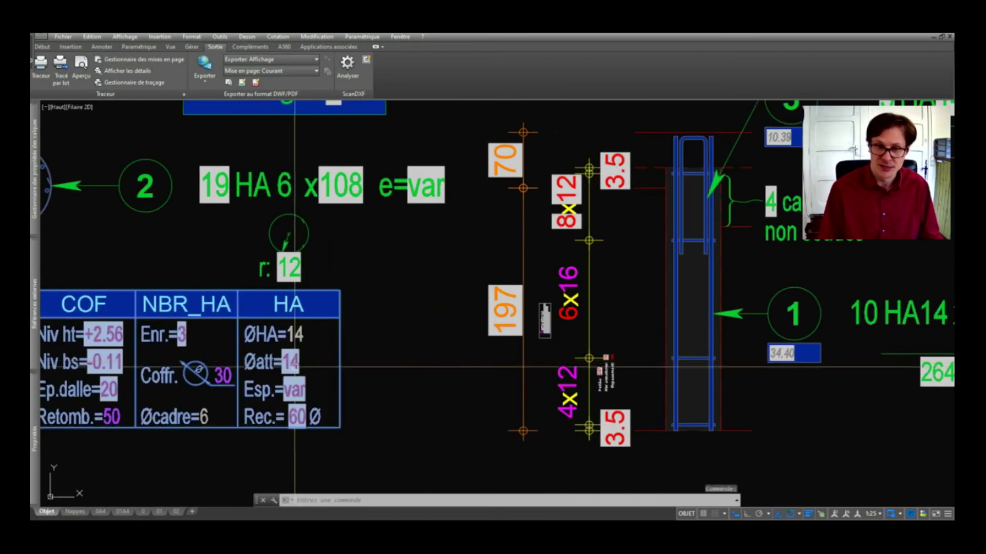
scroll(272, 387, "down", 2)
key("Escape")
scroll(483, 361, "up", 1)
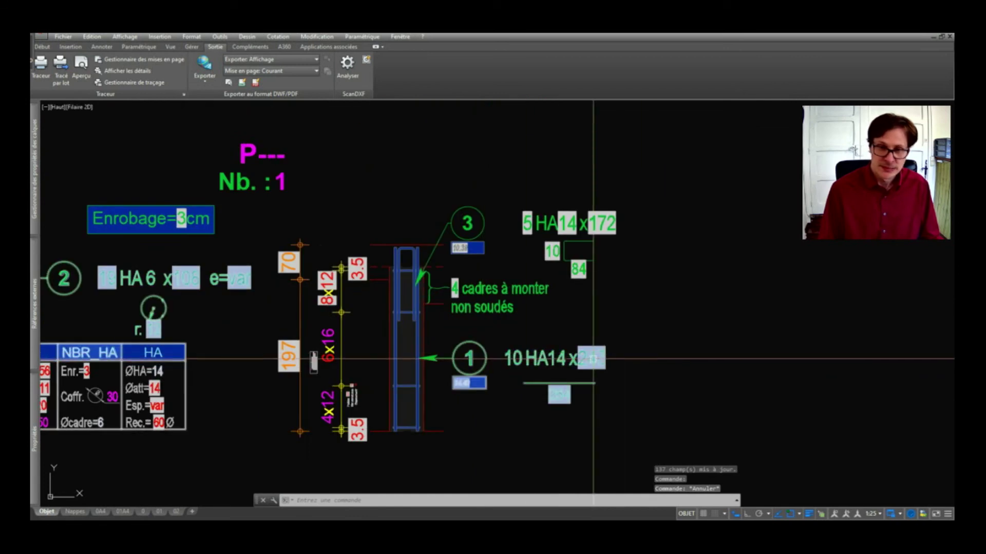
scroll(593, 358, "down", 2)
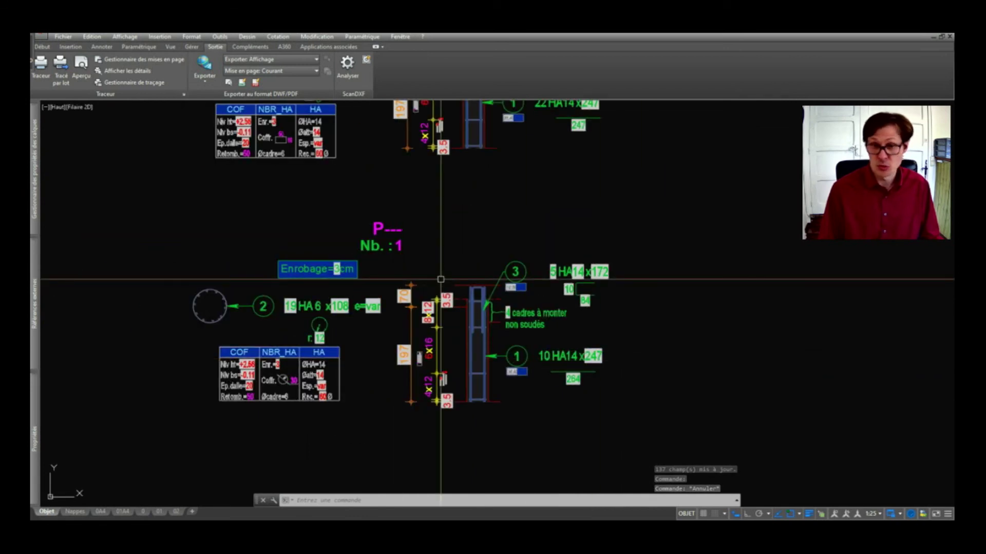